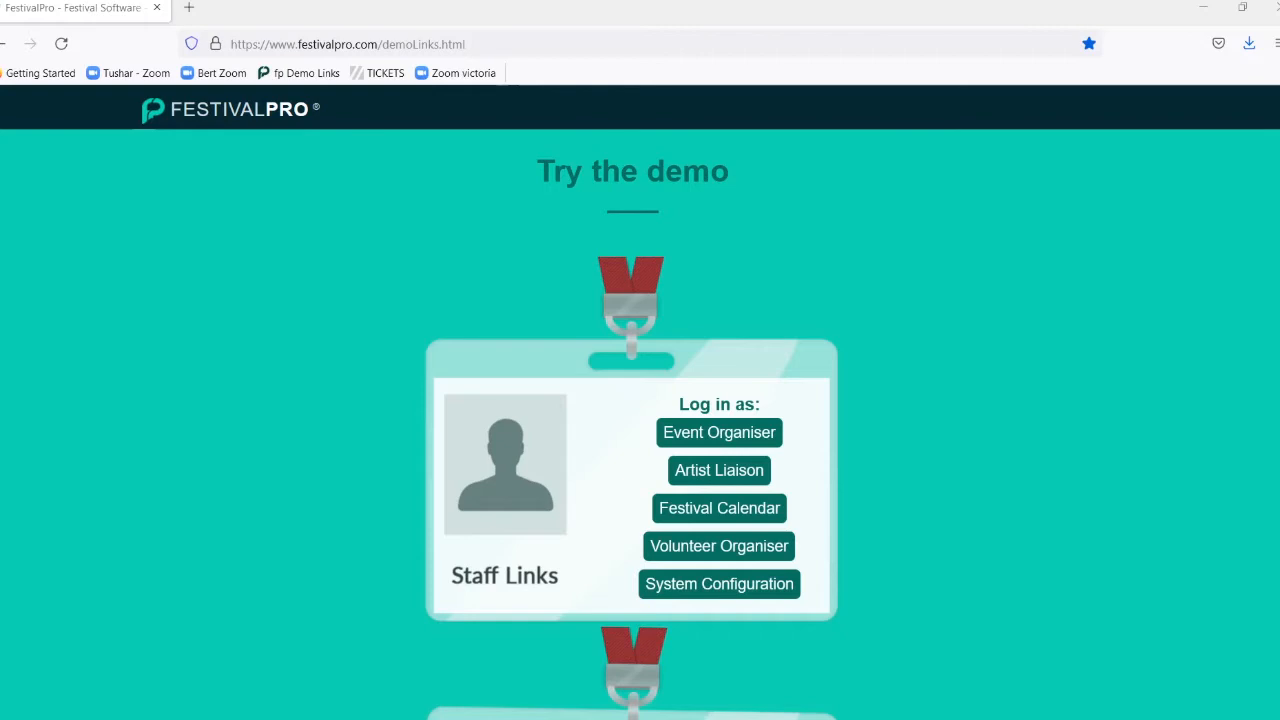
Log in to the demo as Event Organiser and list all artists.
left_click(766, 440)
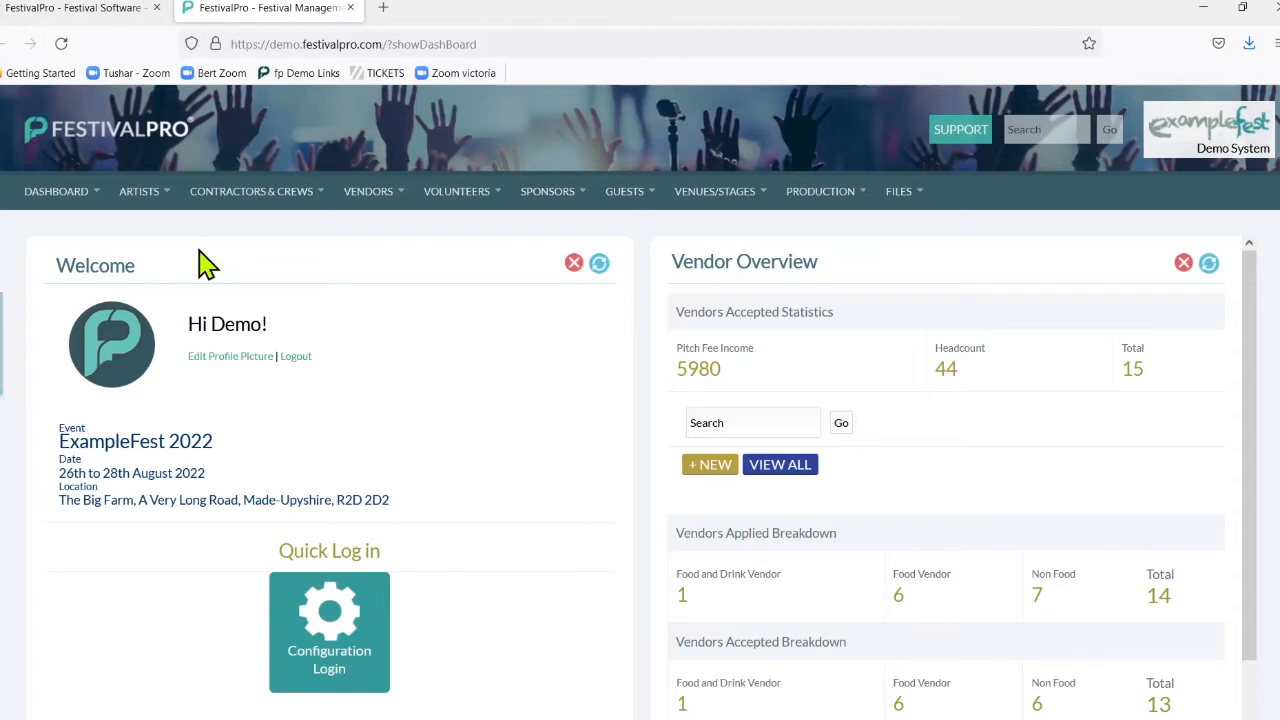
mouse_move(120, 193)
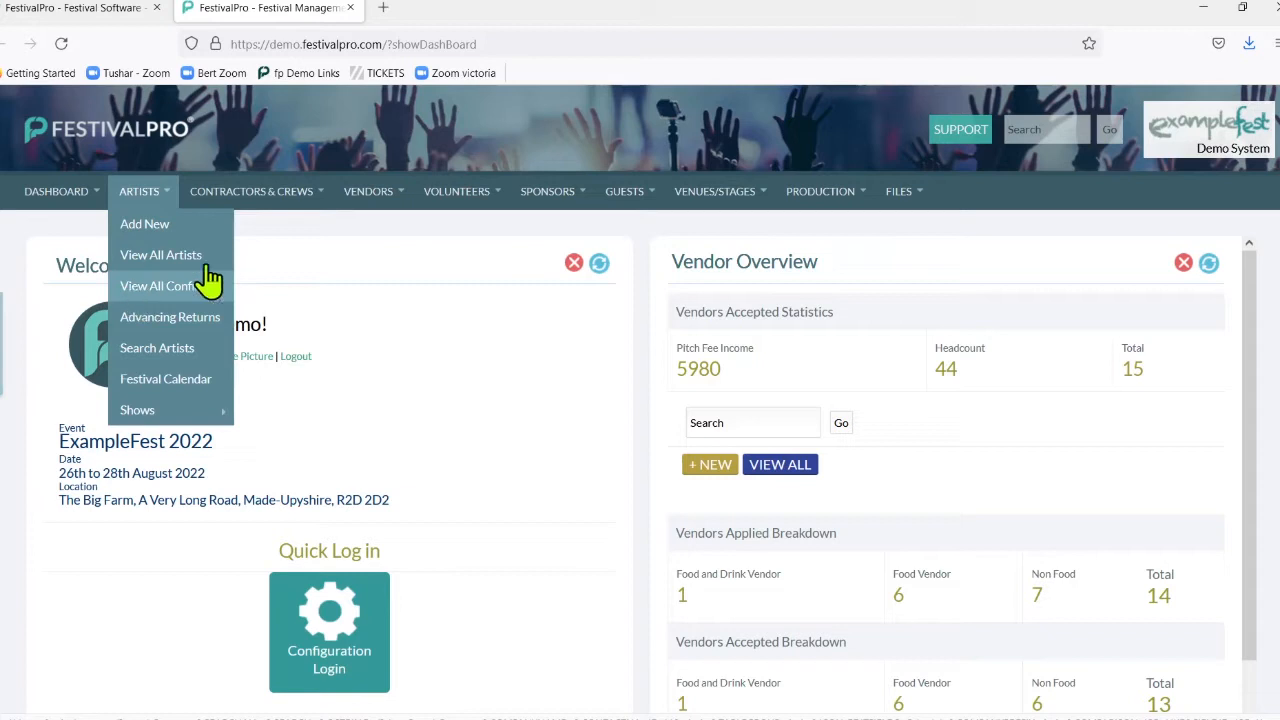
scroll(648, 325, "down", 1)
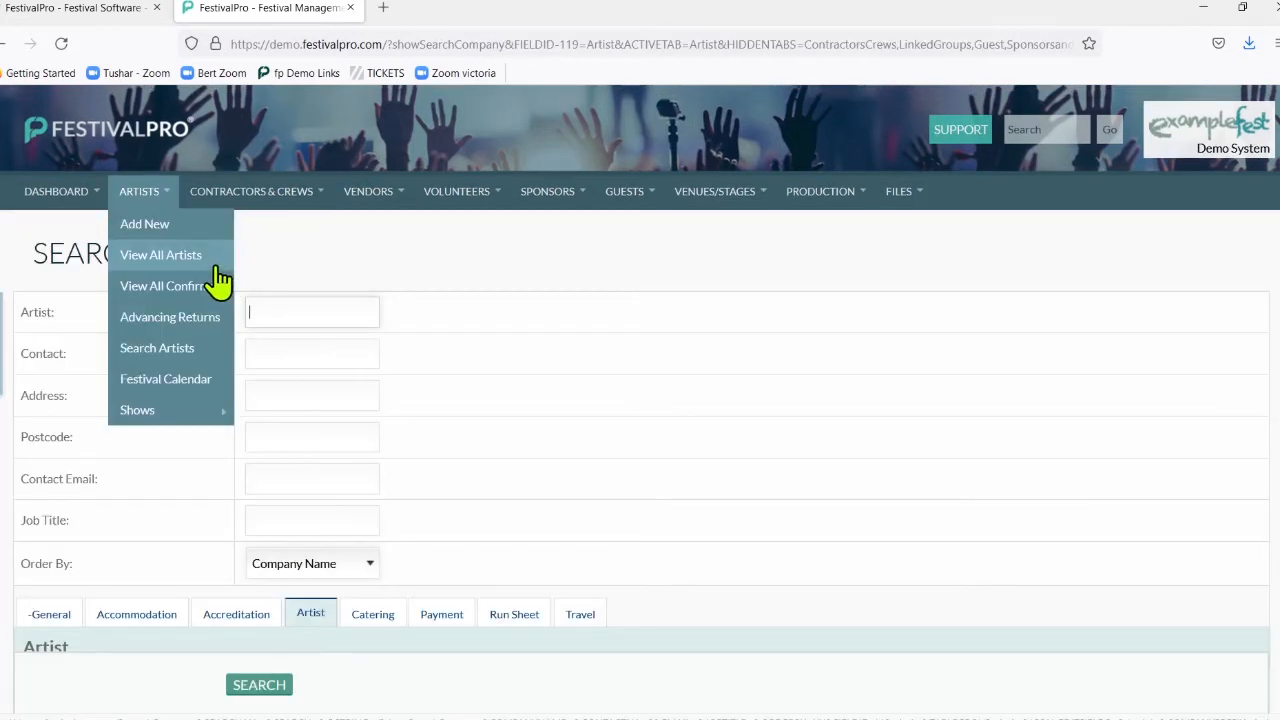
left_click(216, 268)
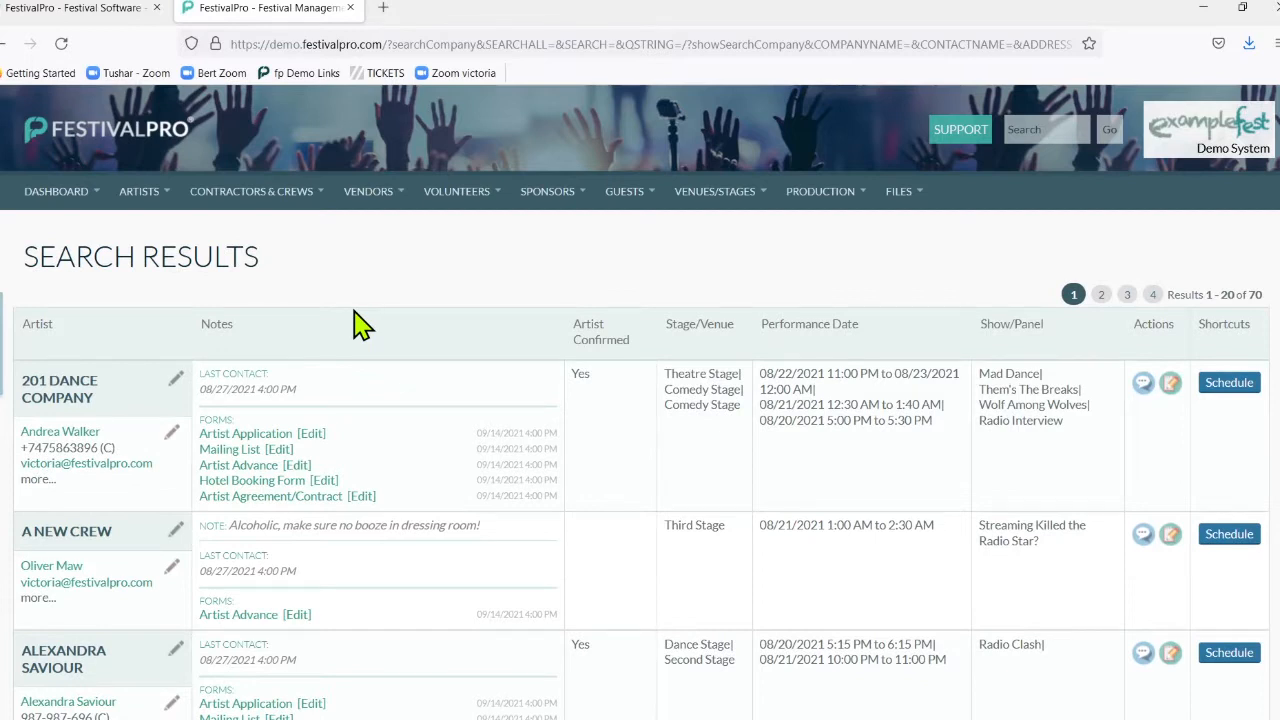
View the export options for the full artist list, then close them without exporting.
scroll(355, 323, "down", 20)
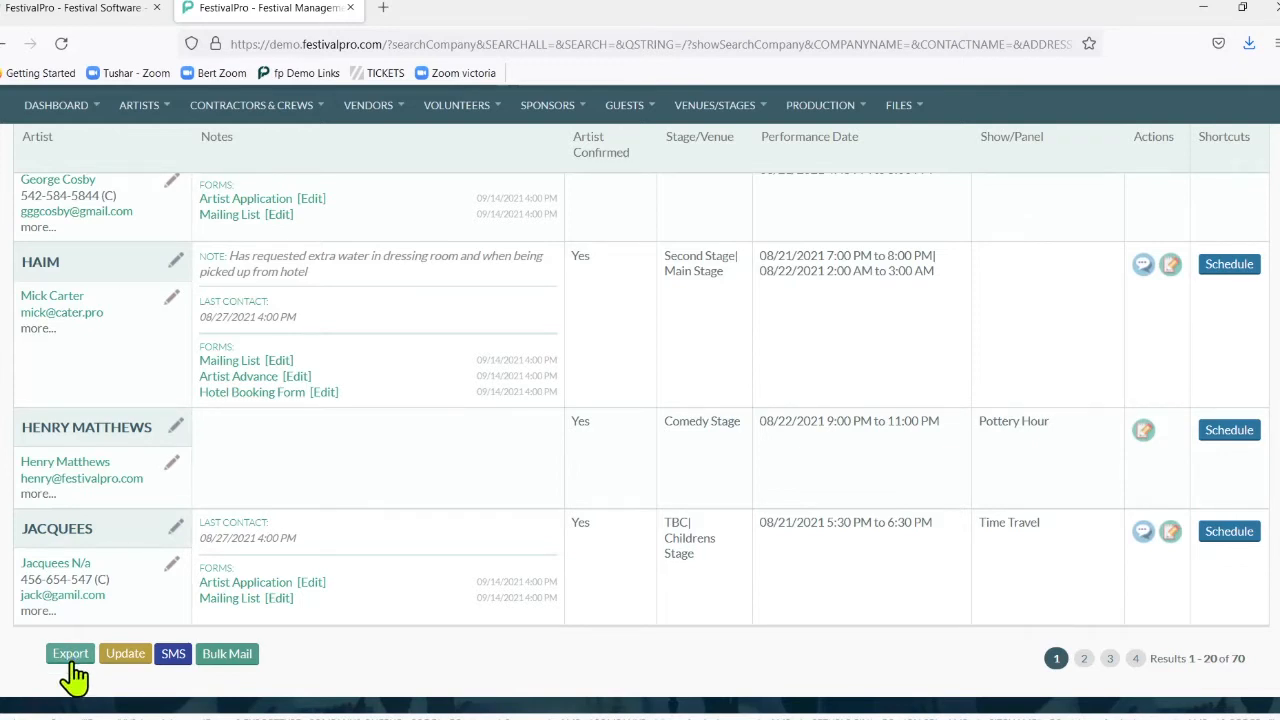
left_click(70, 655)
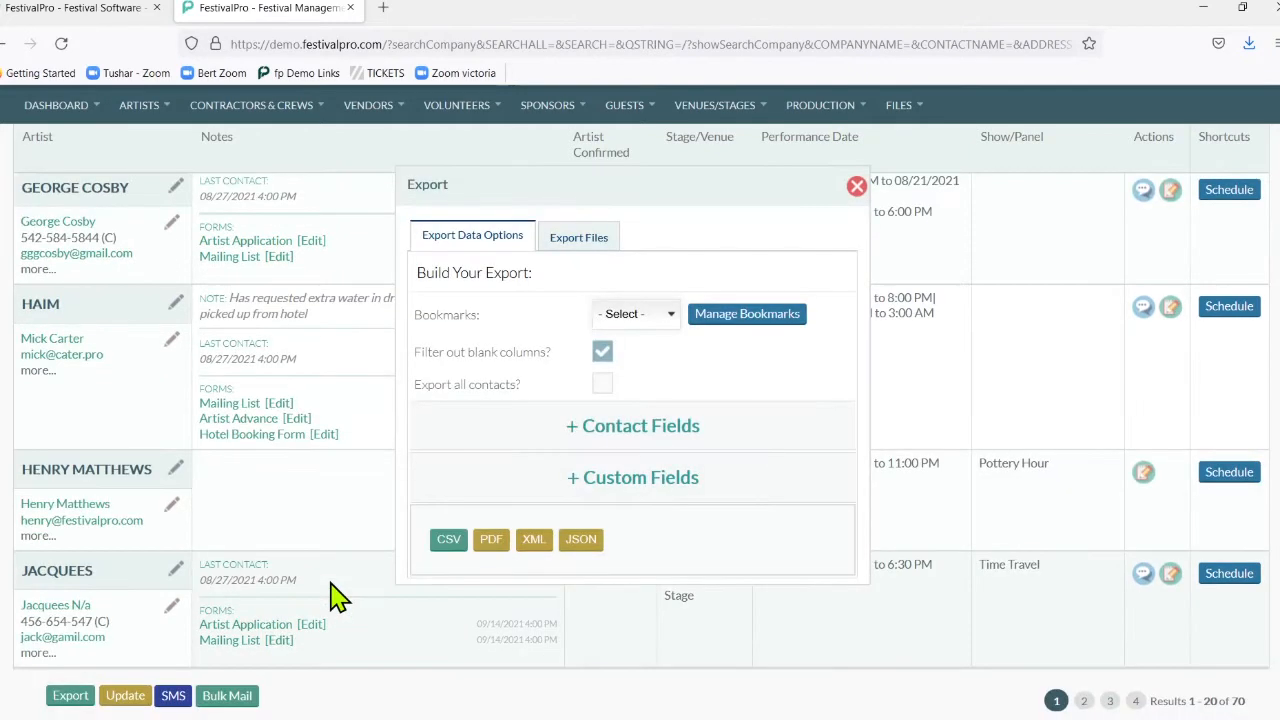
left_click(857, 187)
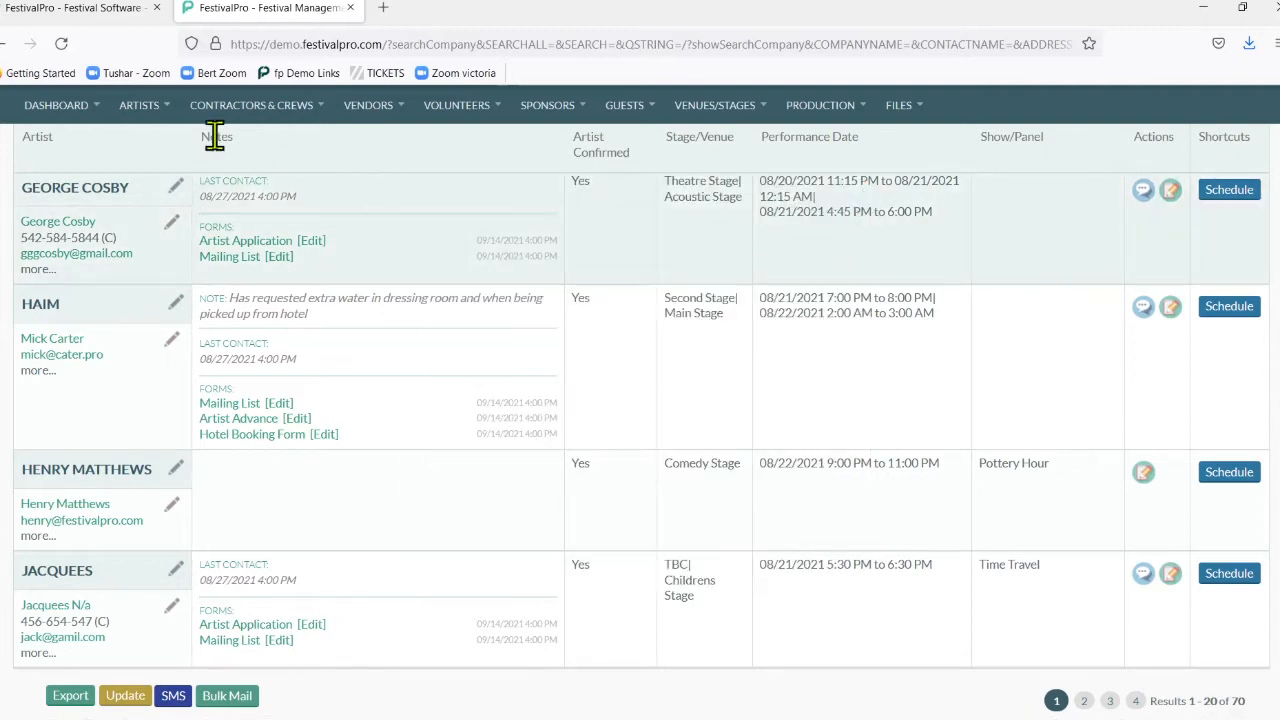
Search for artists whose Stage/Venue is Main Stage.
mouse_move(140, 112)
left_click(158, 262)
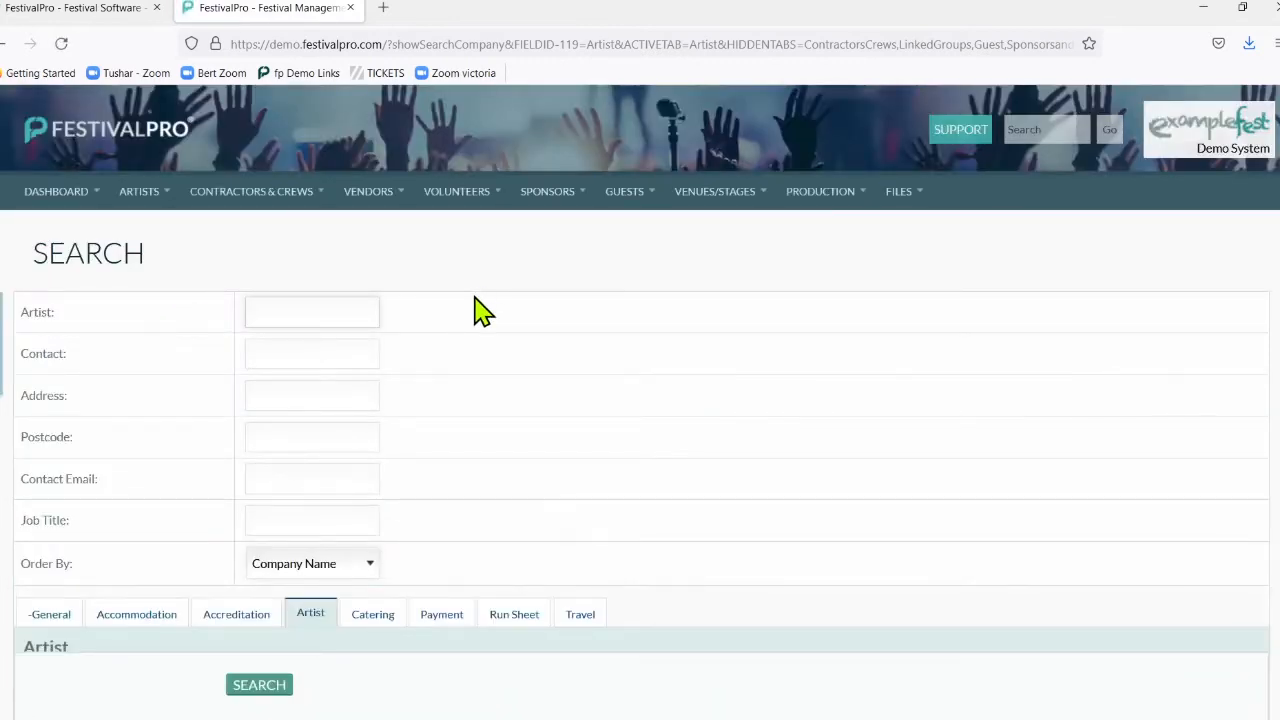
scroll(475, 312, "down", 4)
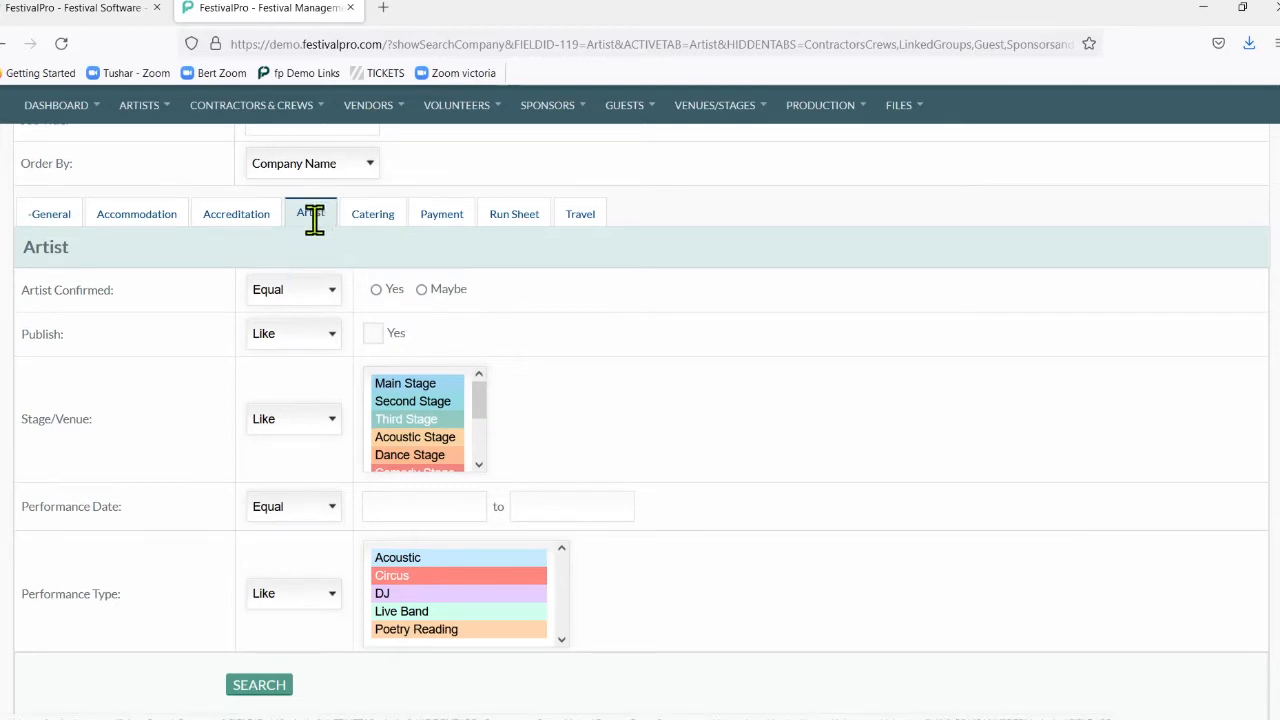
left_click(414, 386)
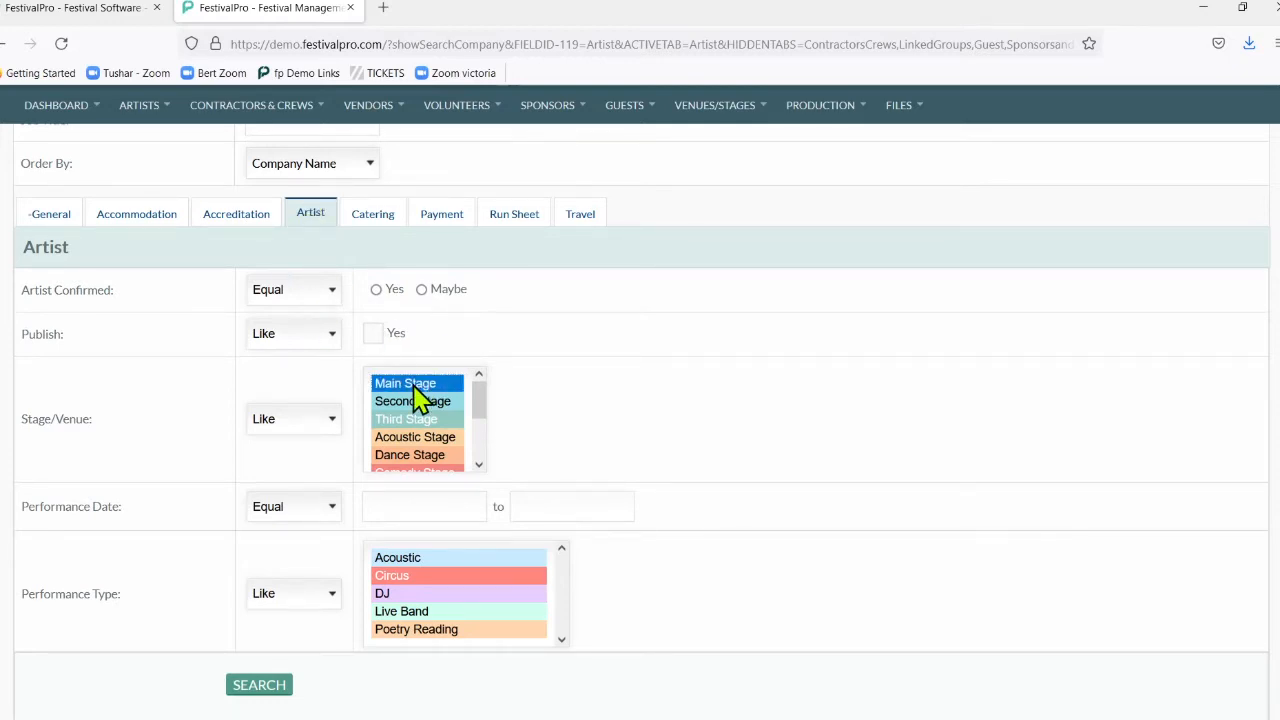
scroll(590, 410, "down", 4)
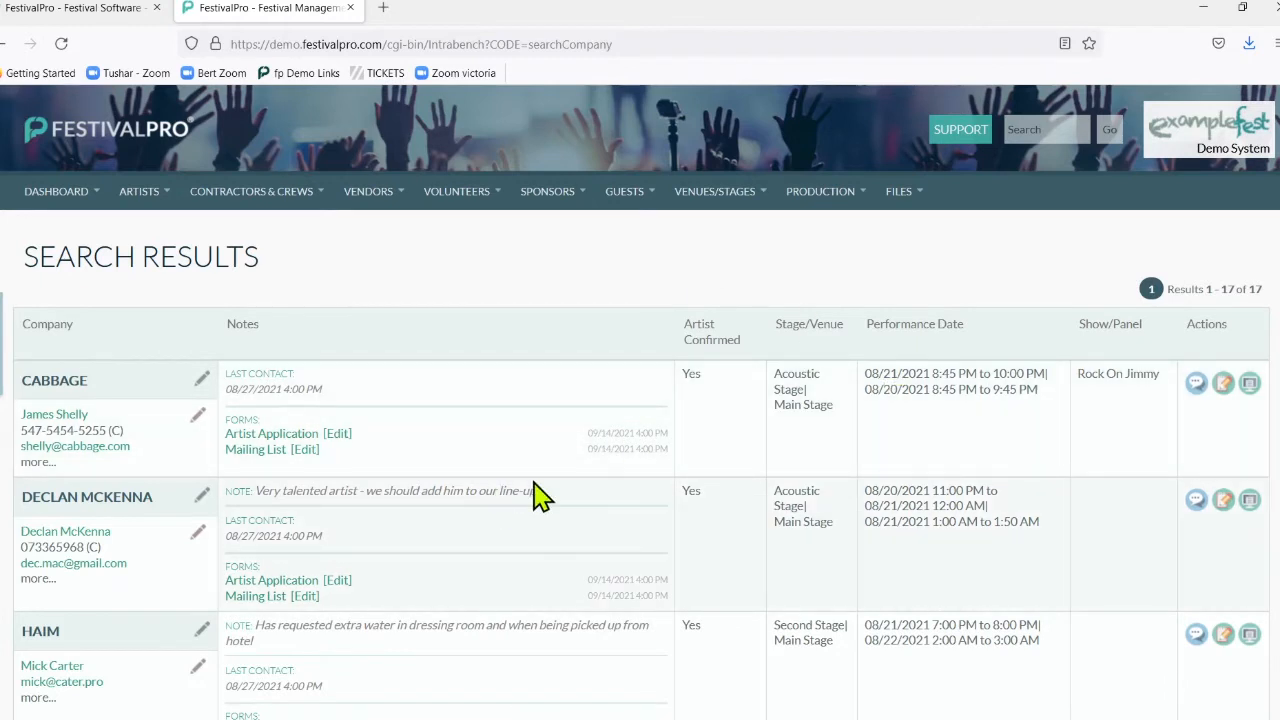
Open the export options for the Main Stage results, expand the contact and custom fields, and select the Artist Name contact field.
scroll(449, 403, "down", 15)
scroll(449, 403, "down", 4)
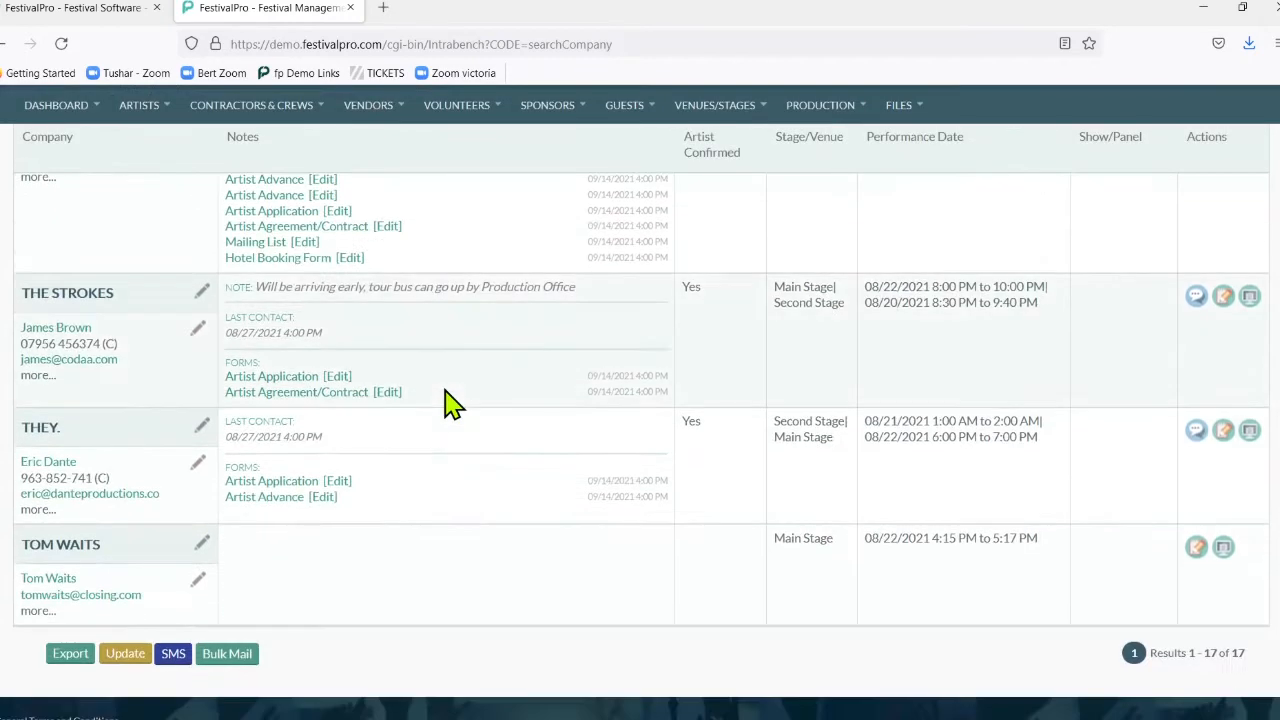
left_click(66, 655)
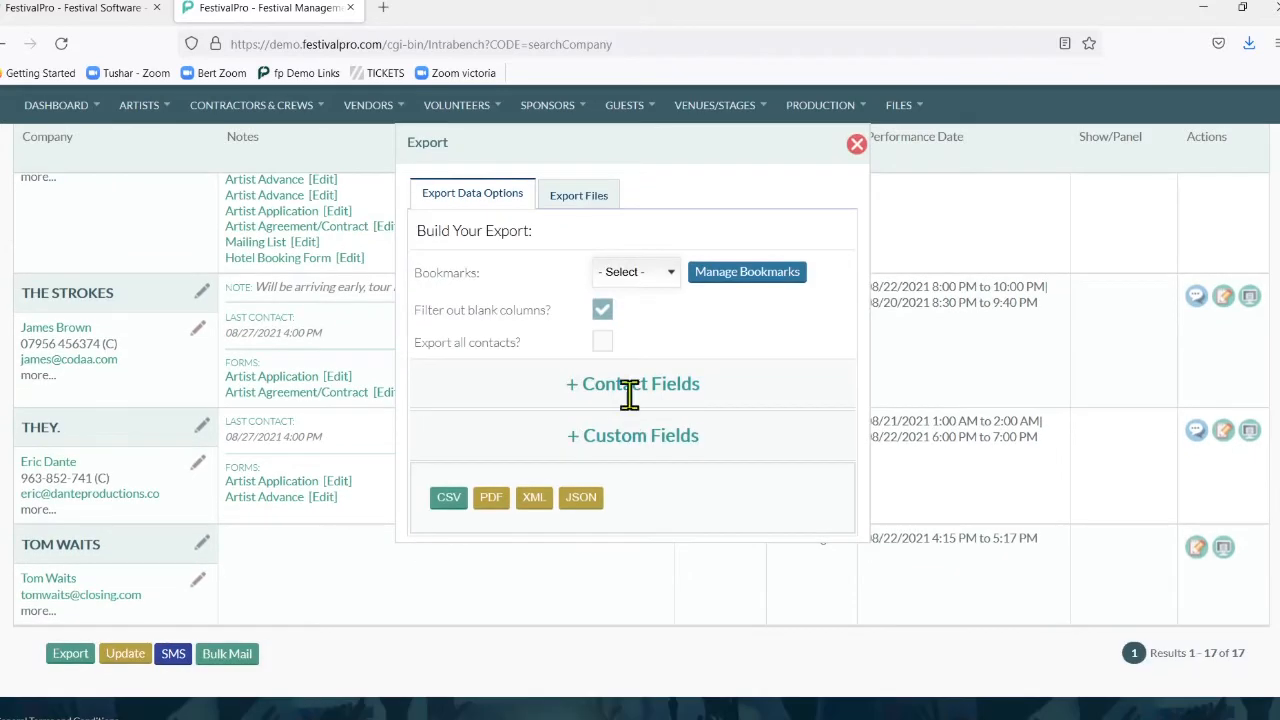
left_click(651, 392)
left_click(637, 530)
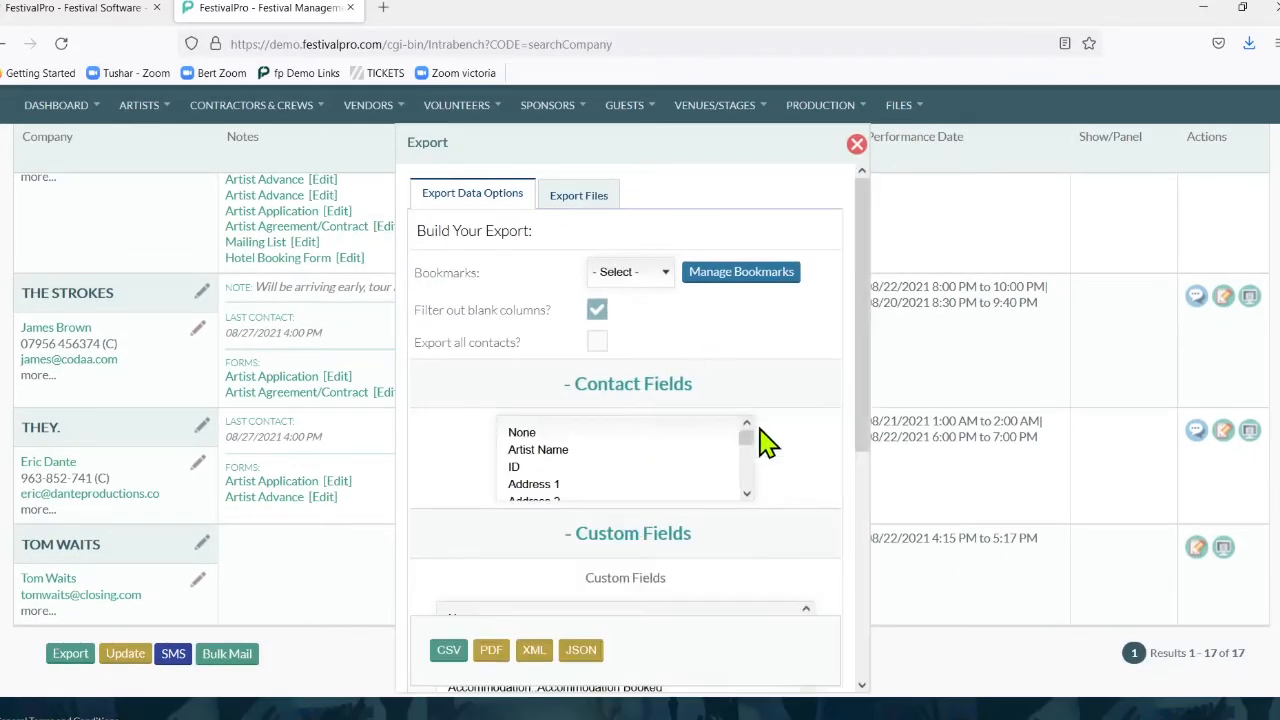
left_click(635, 452)
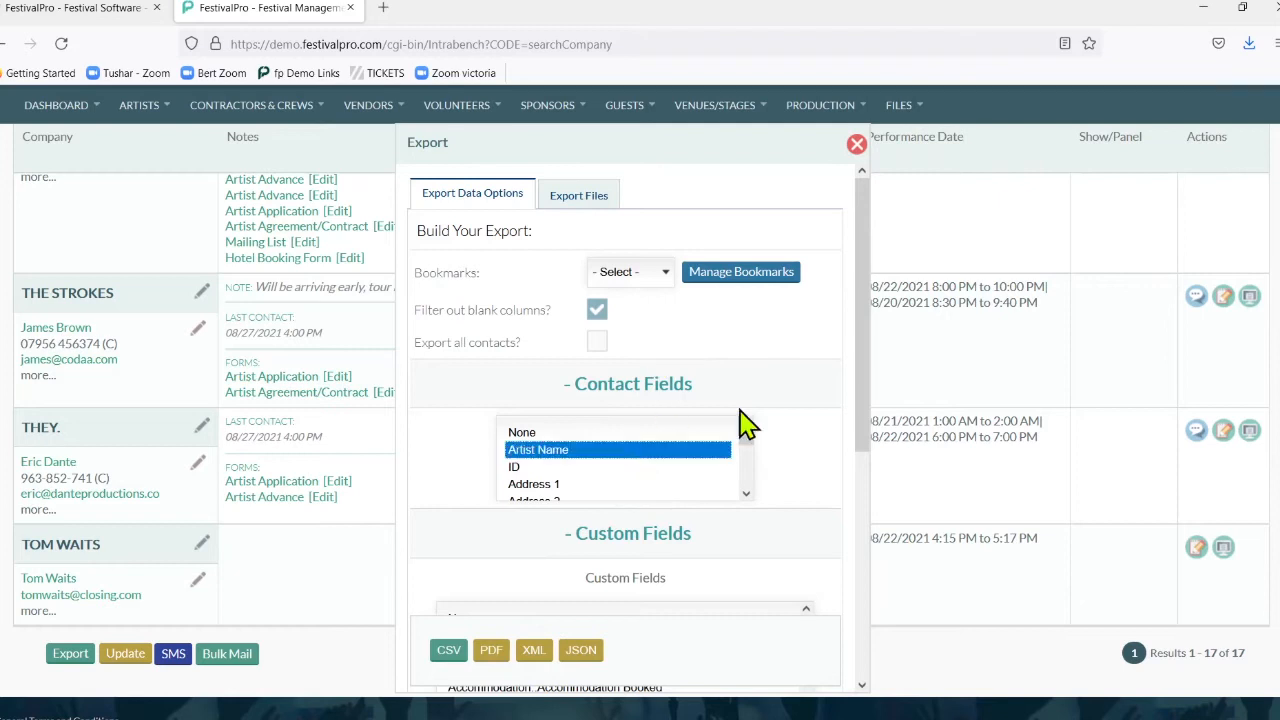
Select the Guest Ticket Allocation custom field under Artist for the export, then close the export options without exporting.
scroll(790, 420, "down", 3)
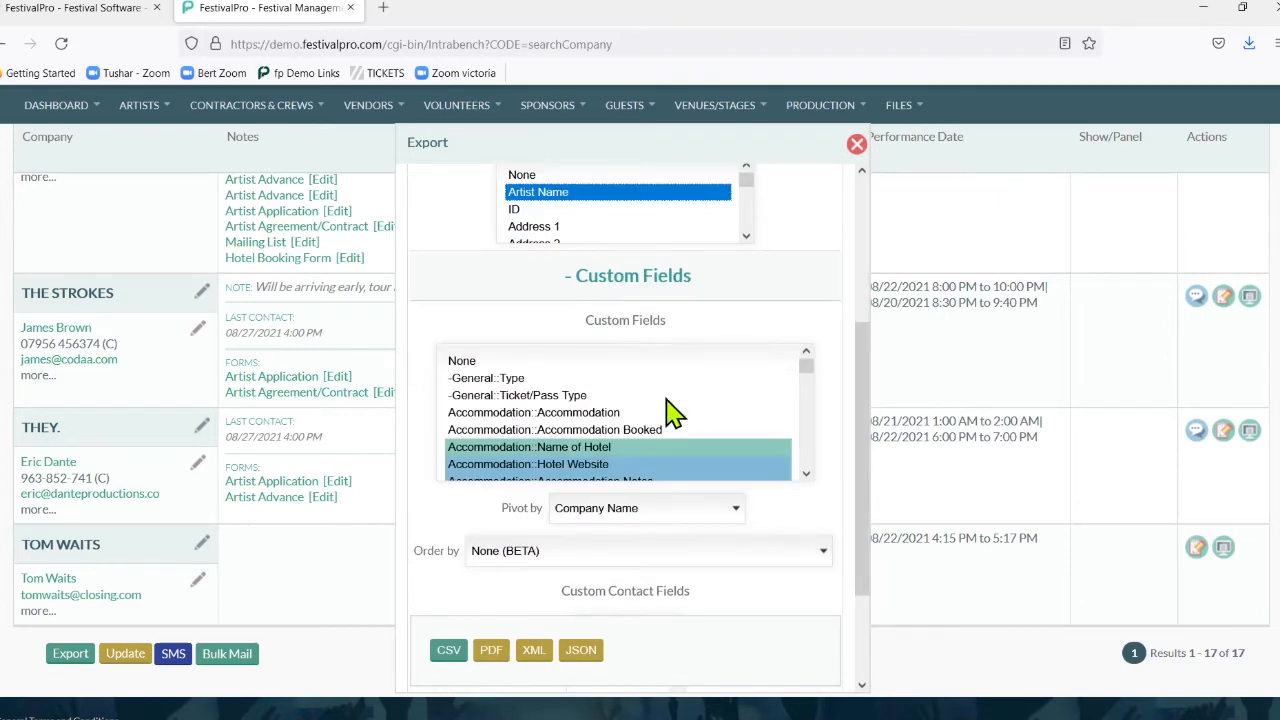
scroll(672, 410, "down", 3)
scroll(666, 410, "down", 5)
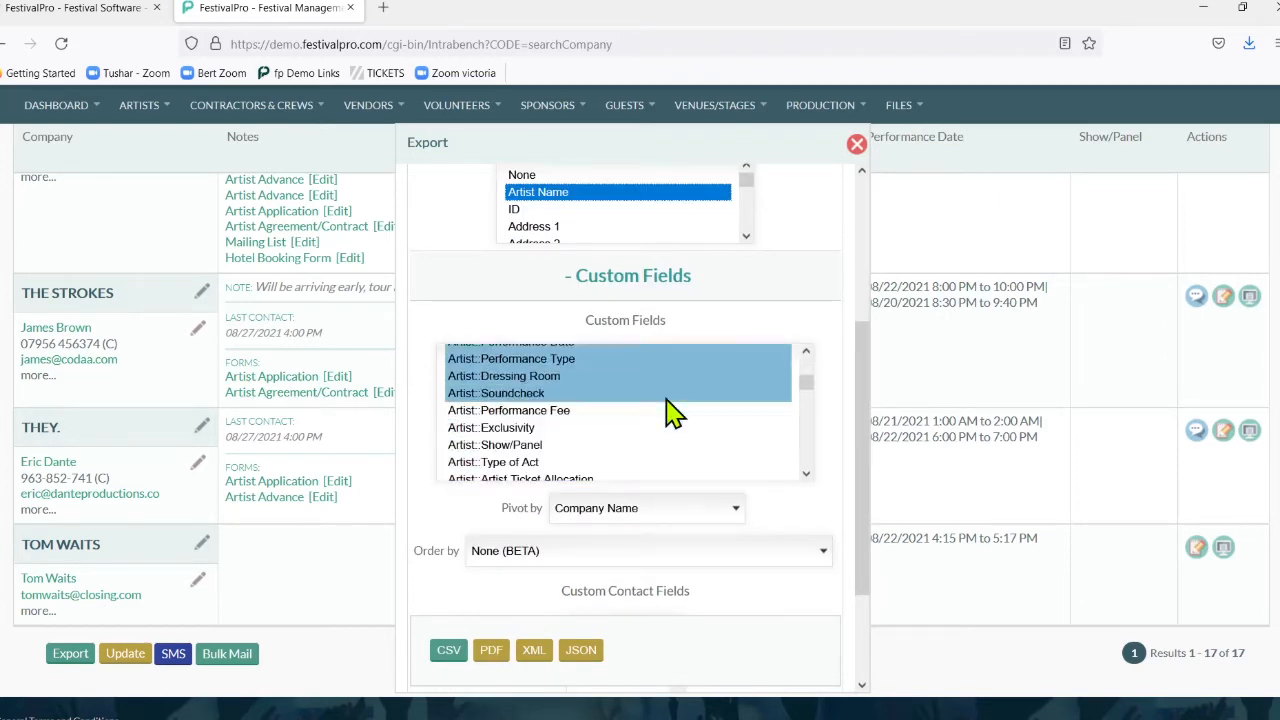
left_click(640, 389)
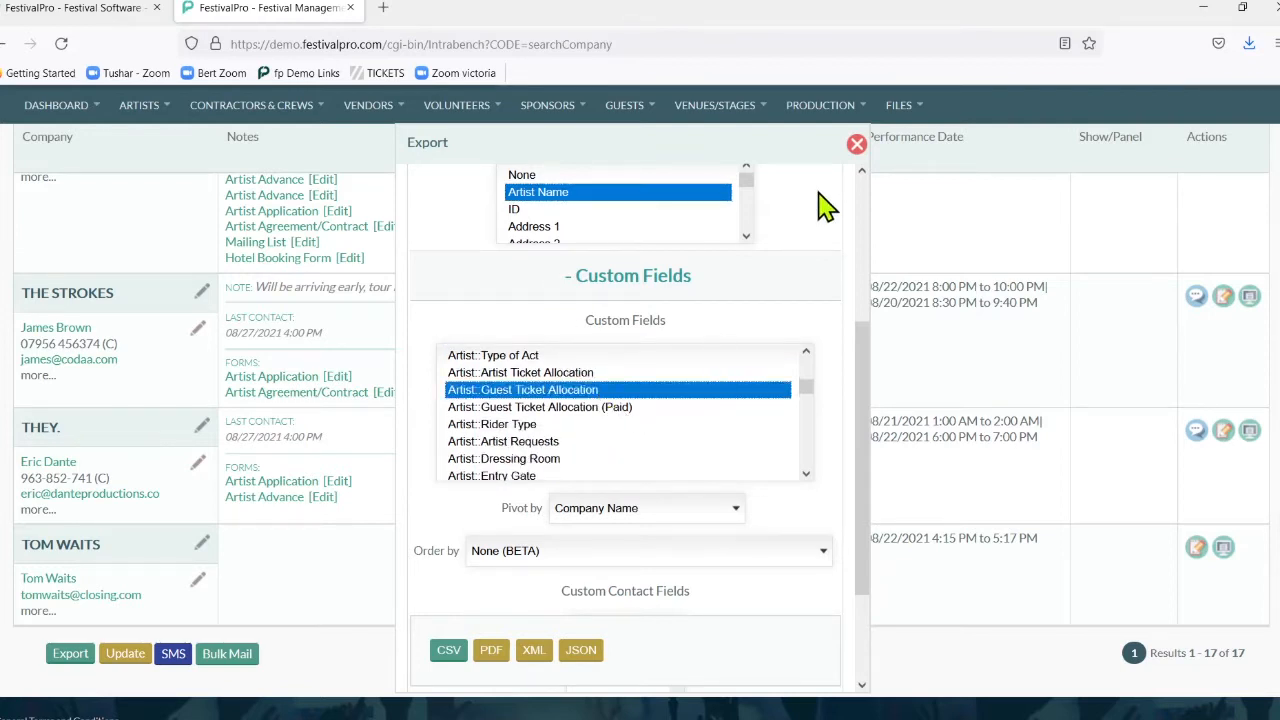
left_click(856, 144)
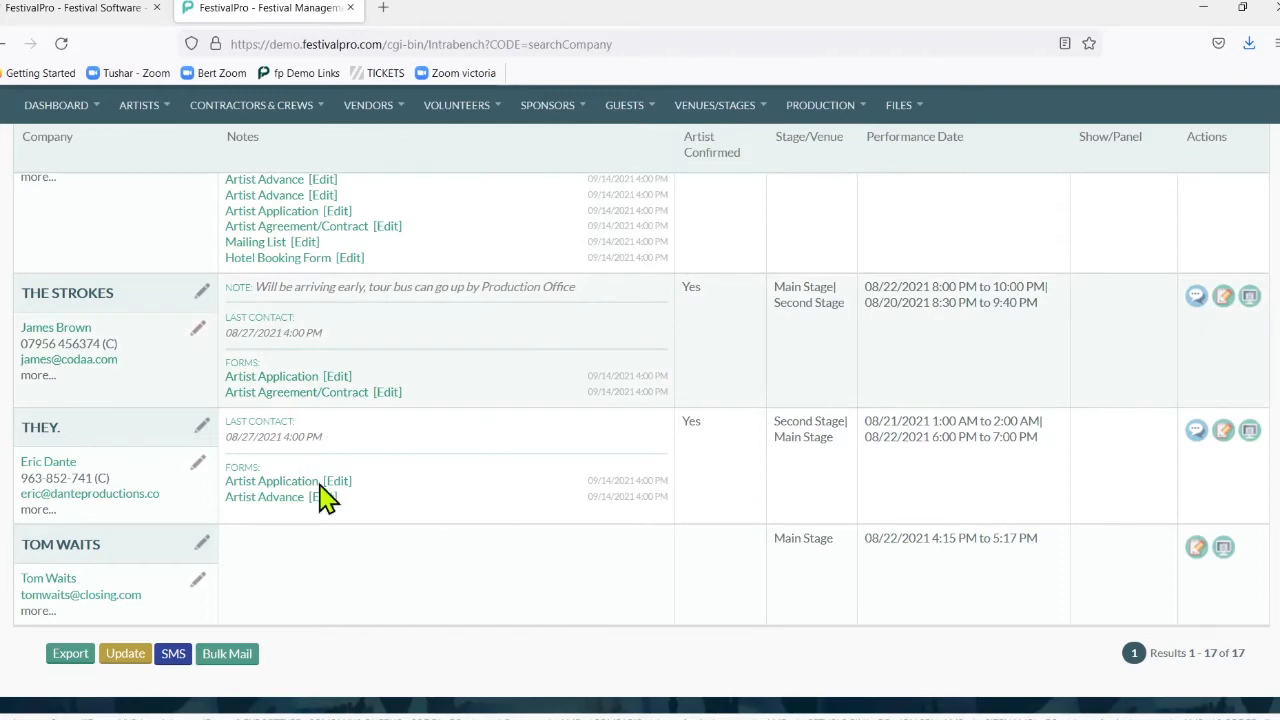
Start a new artist search, look through the available criteria, and search for artists with the DJ performance type.
mouse_move(229, 113)
mouse_move(139, 106)
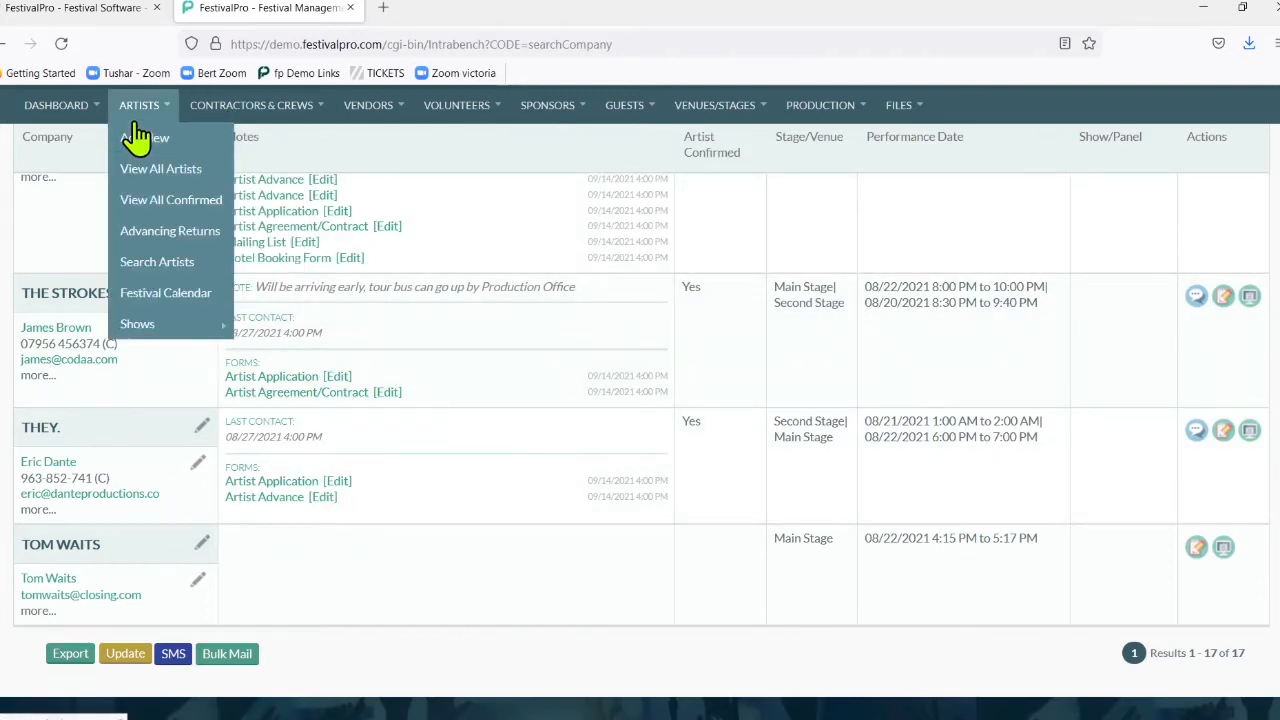
left_click(190, 268)
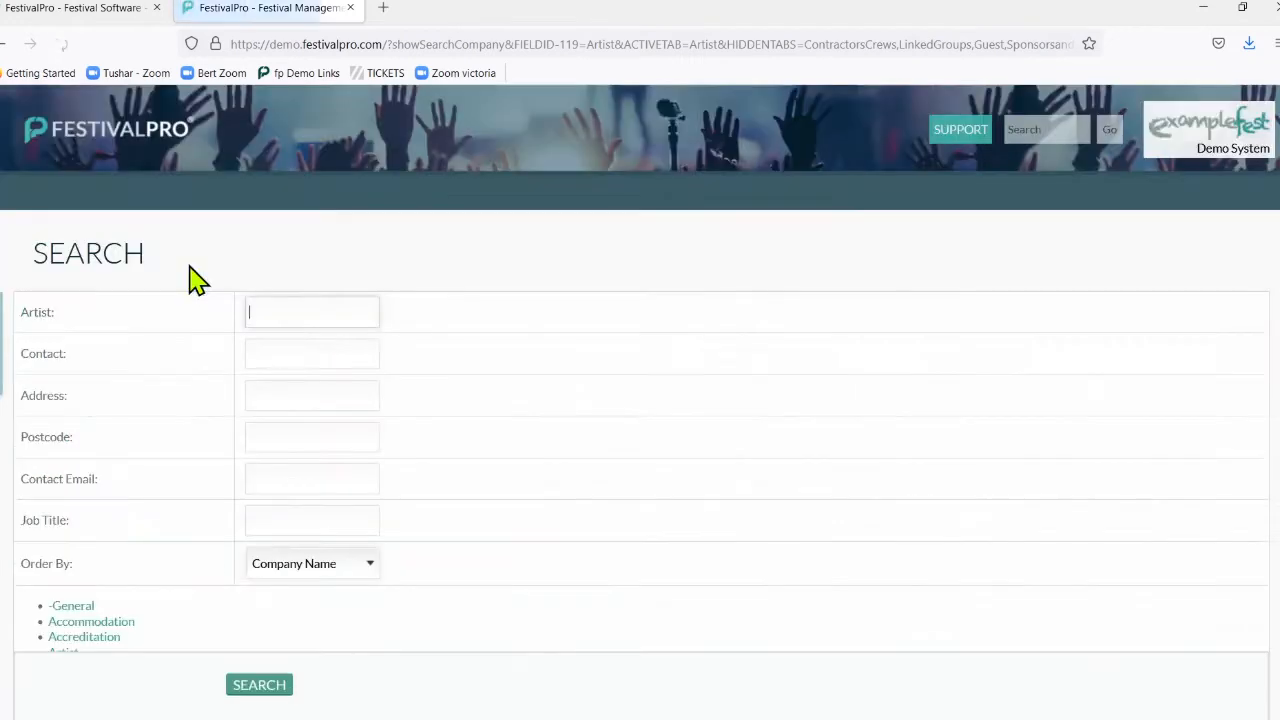
scroll(514, 337, "down", 10)
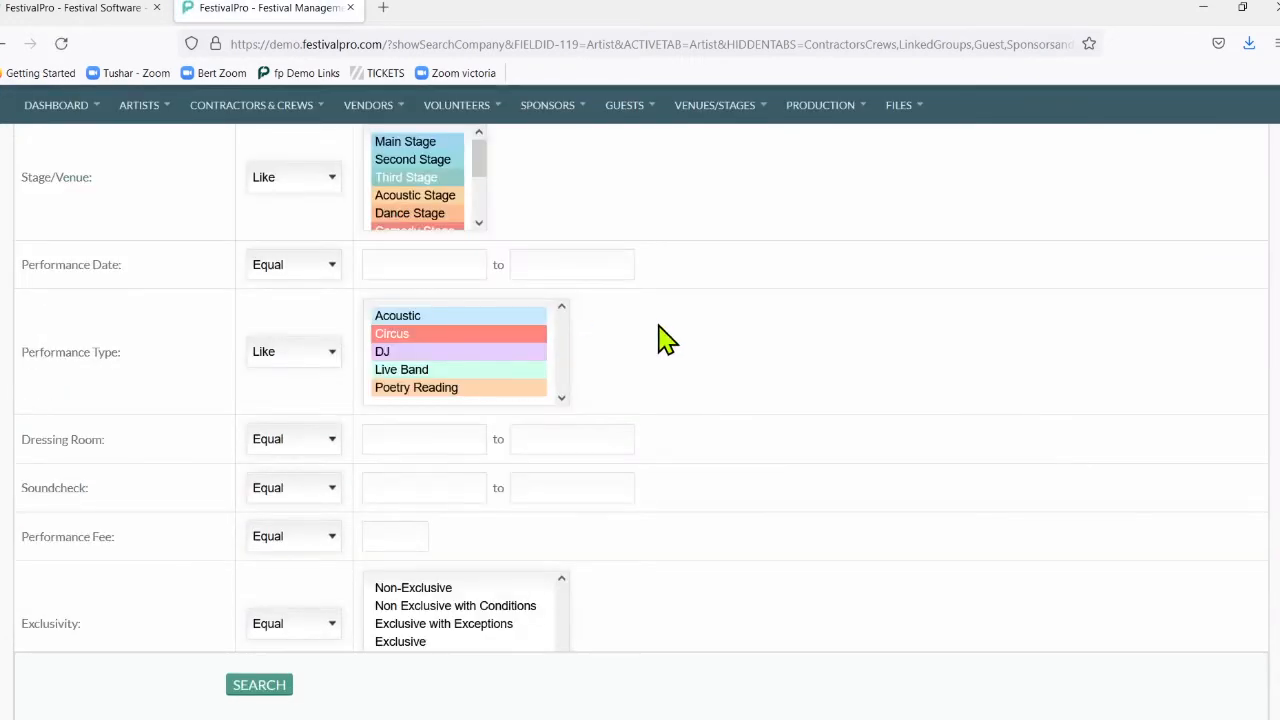
scroll(667, 340, "down", 4)
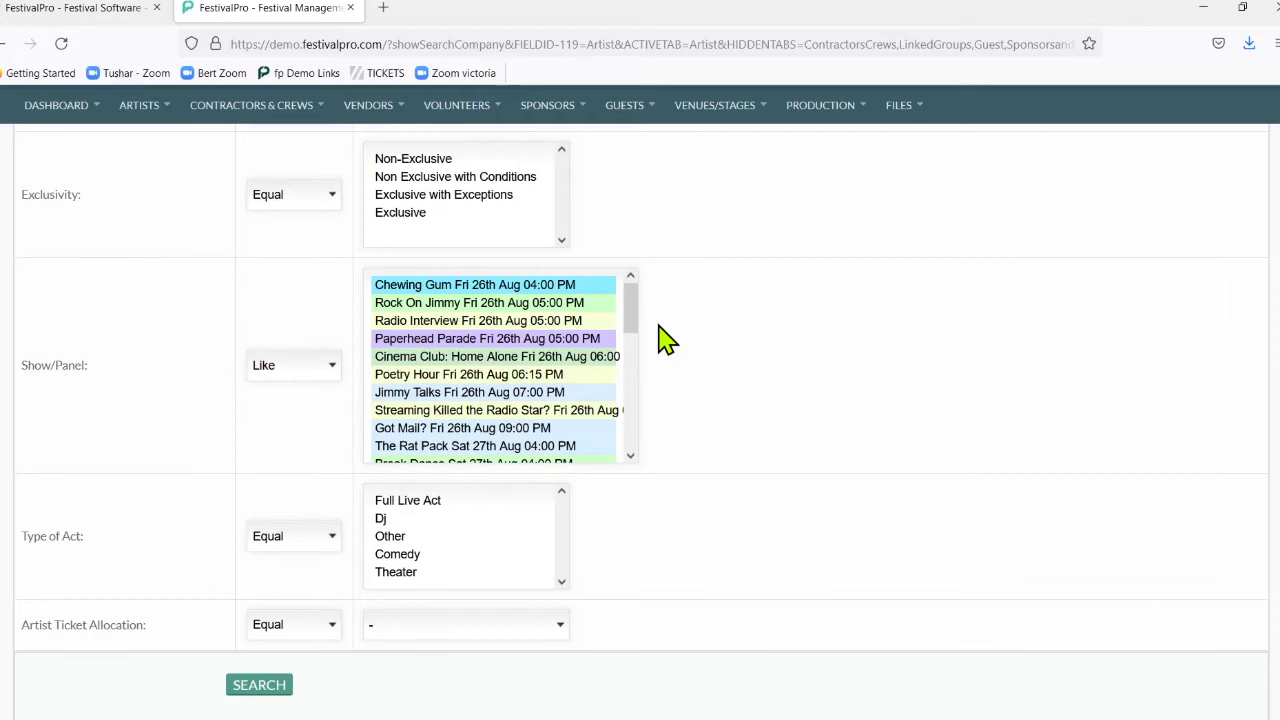
scroll(667, 340, "down", 3)
scroll(660, 325, "up", 7)
left_click(486, 469)
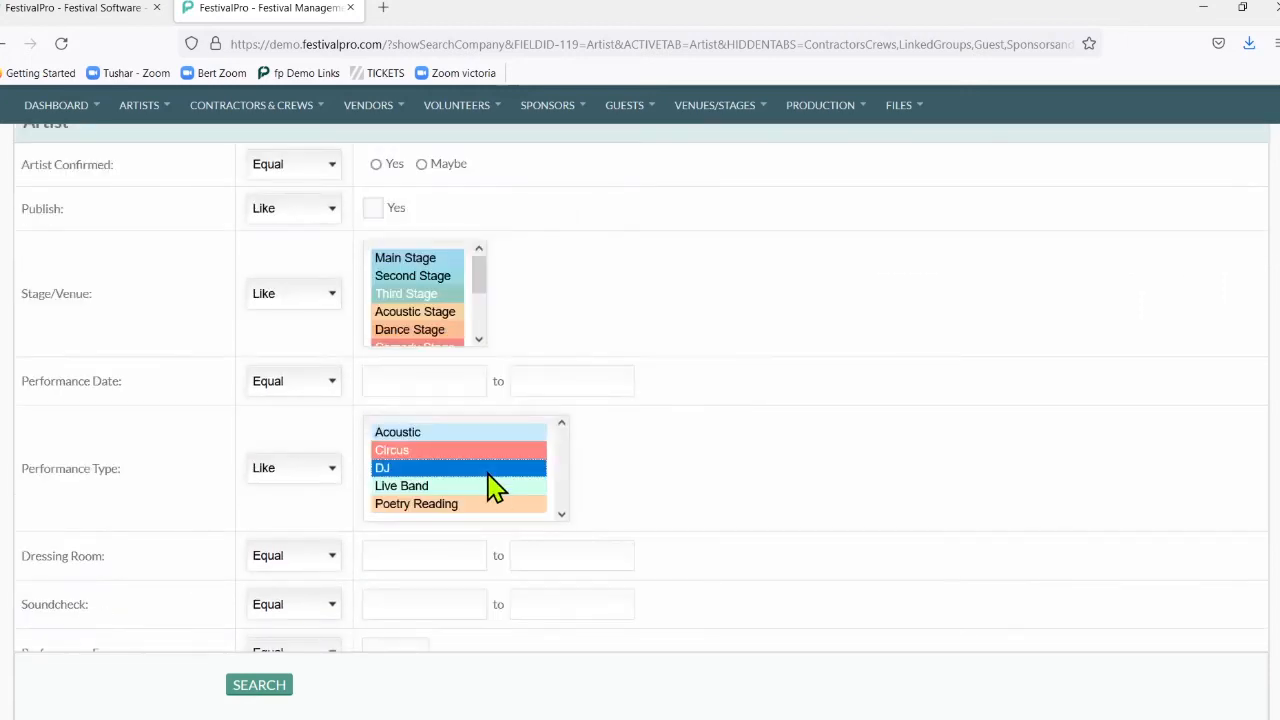
scroll(583, 483, "down", 4)
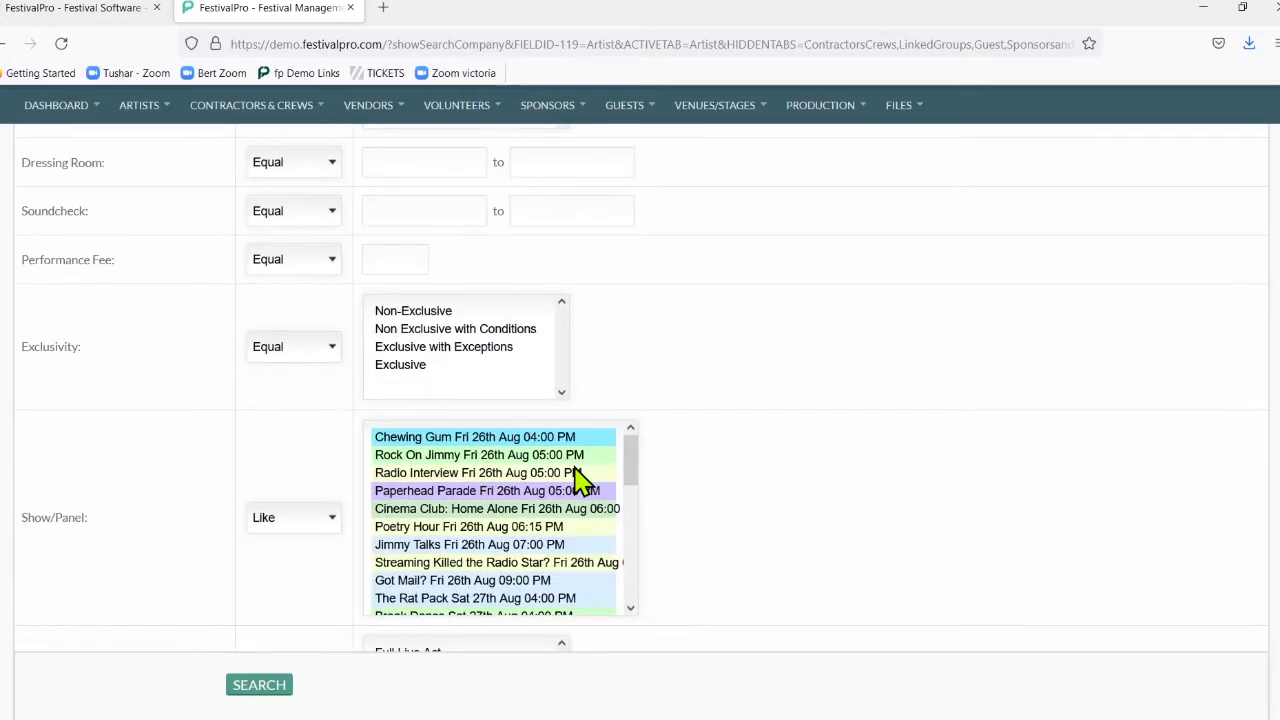
scroll(571, 463, "up", 4)
scroll(537, 551, "down", 8)
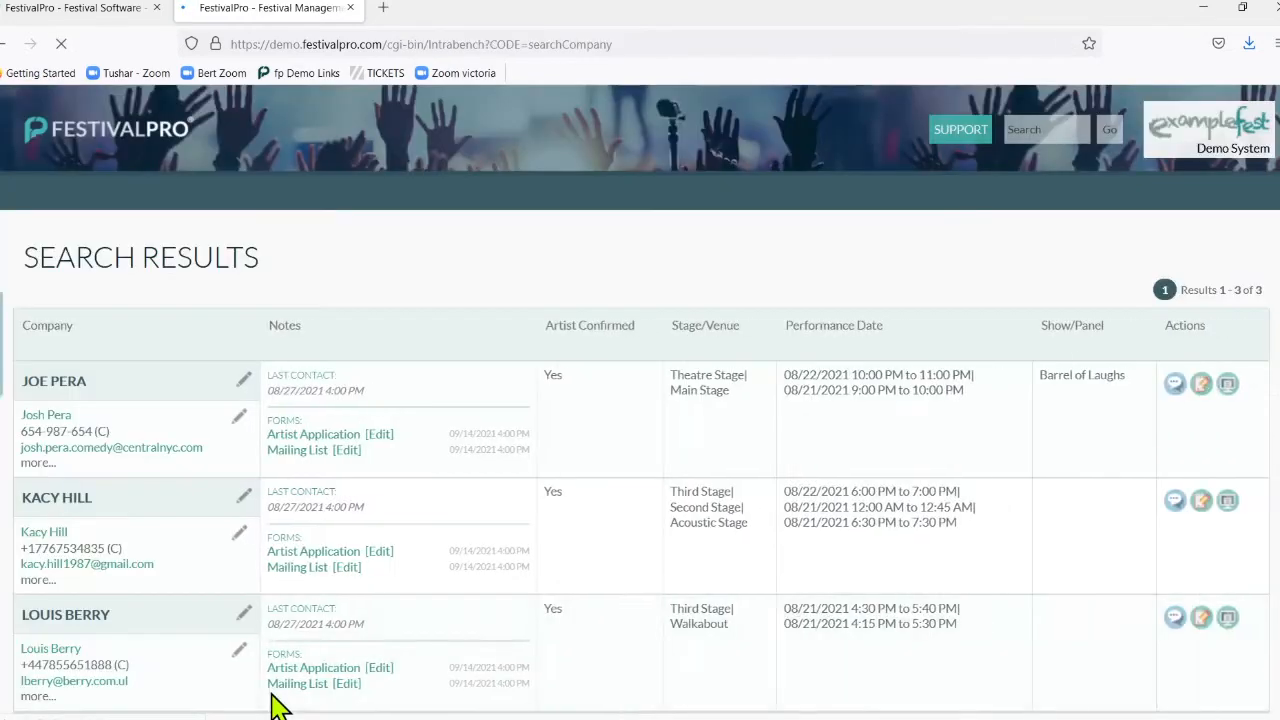
View the export options for the DJ search results and close them without exporting.
scroll(330, 385, "down", 1)
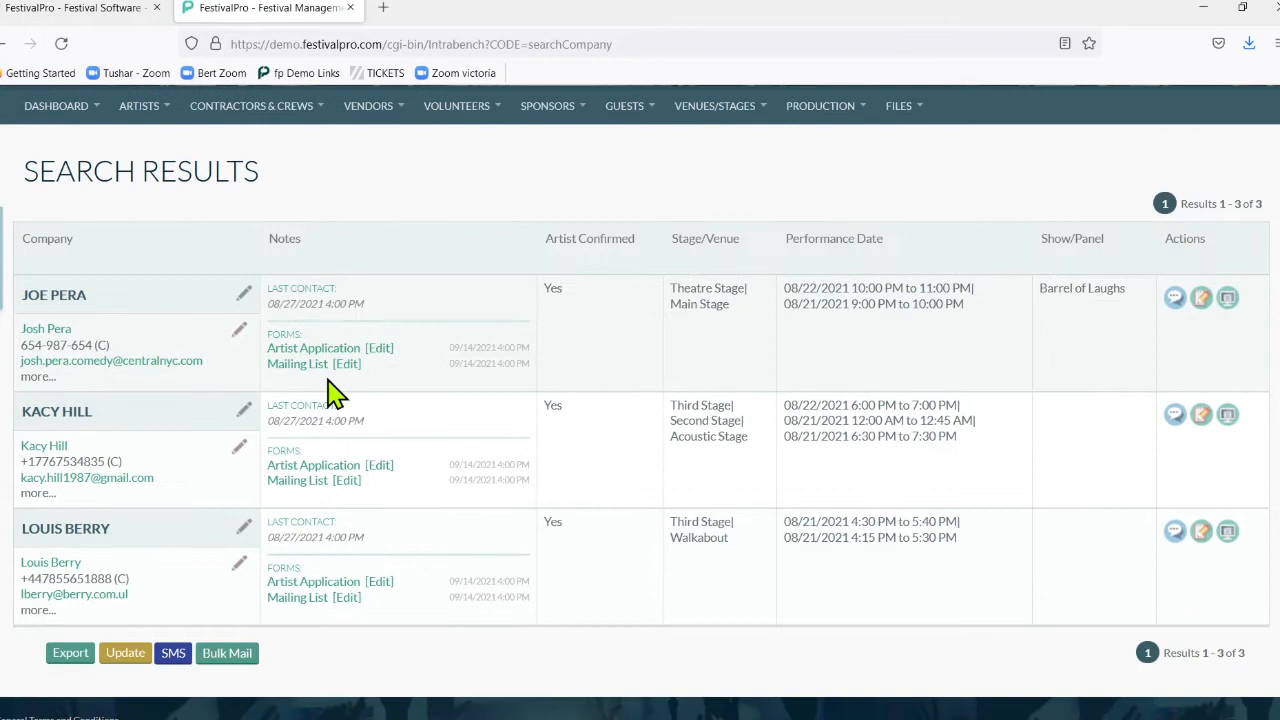
left_click(70, 655)
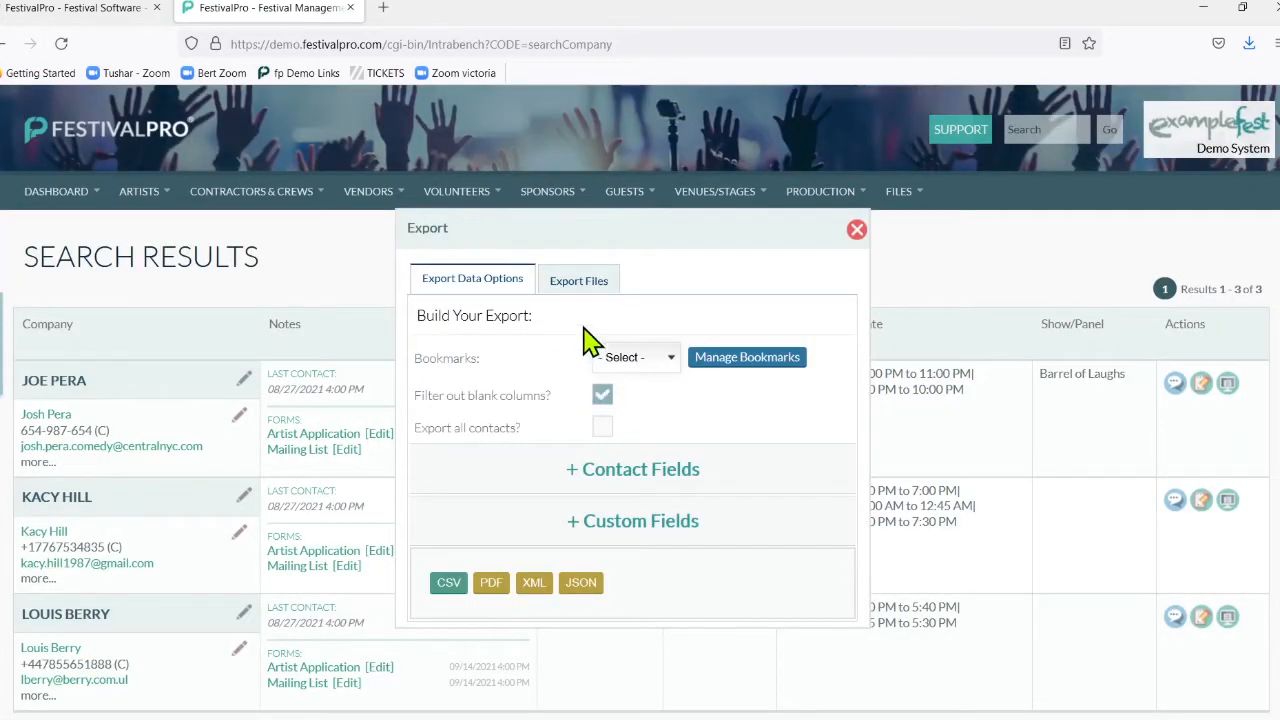
left_click(858, 231)
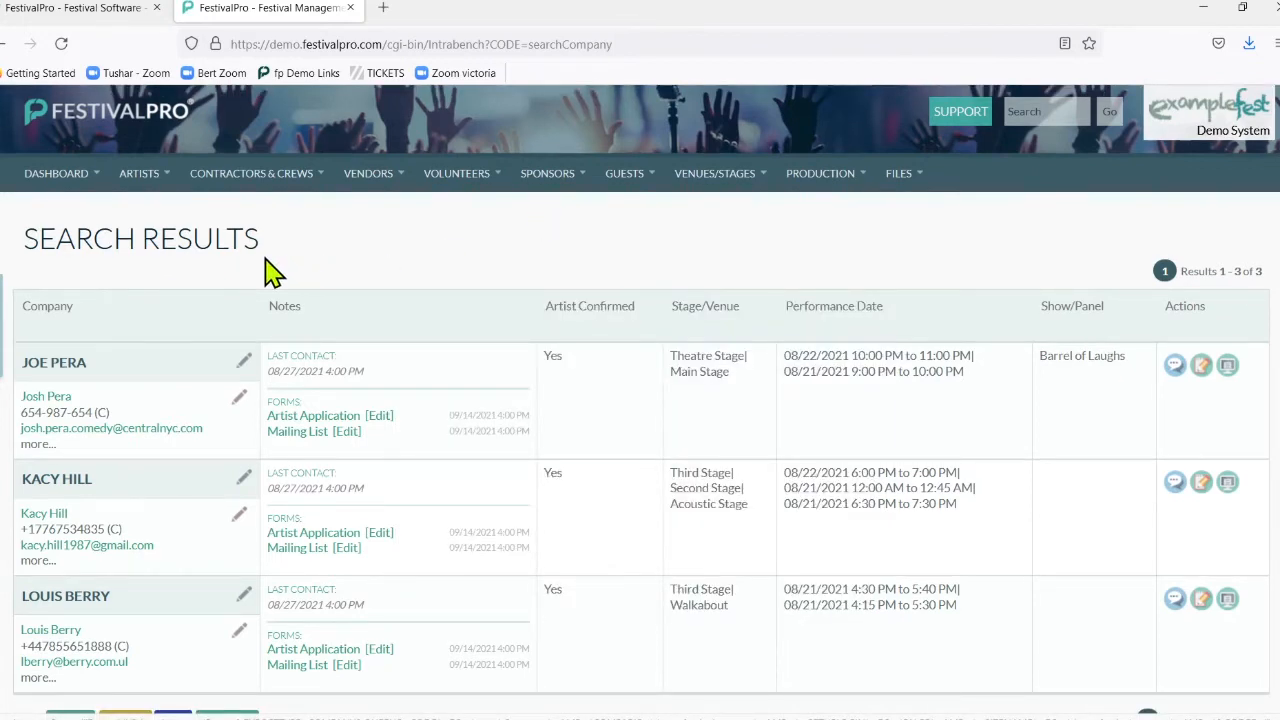
Open the forms list, show the Mailing List form's registrations, and go to the actions below the records.
left_click(58, 173)
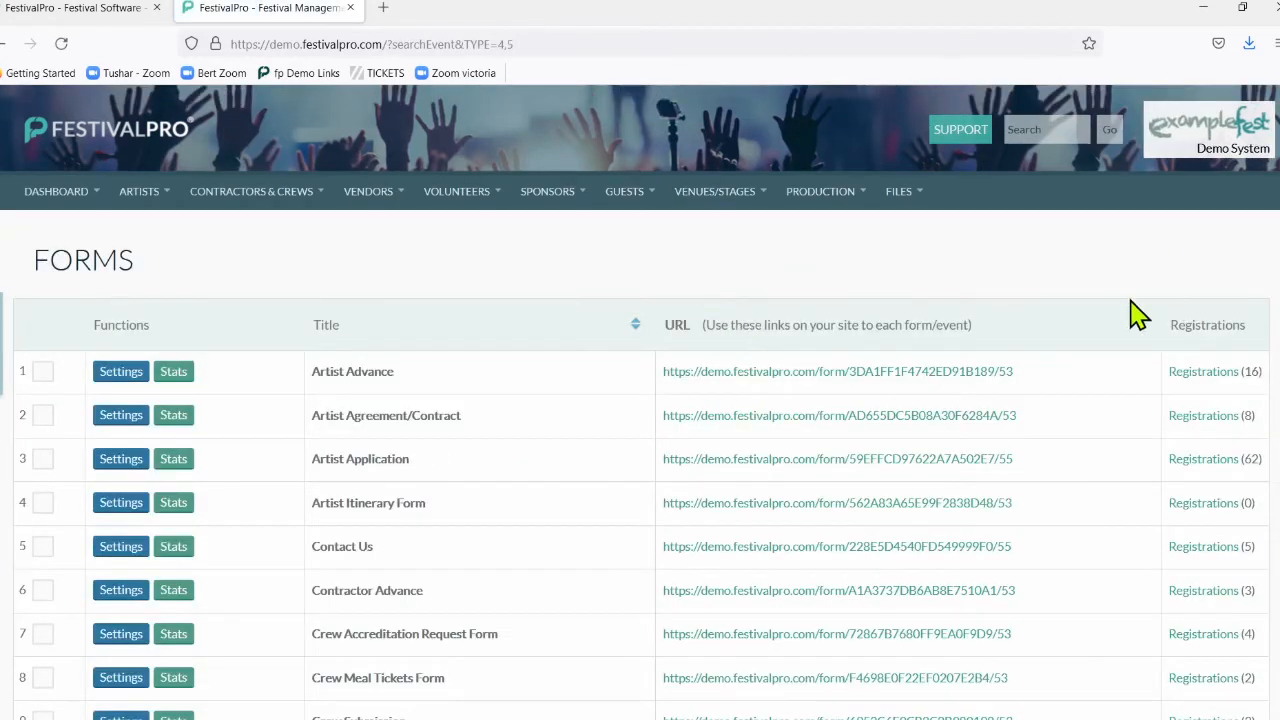
scroll(1128, 313, "down", 5)
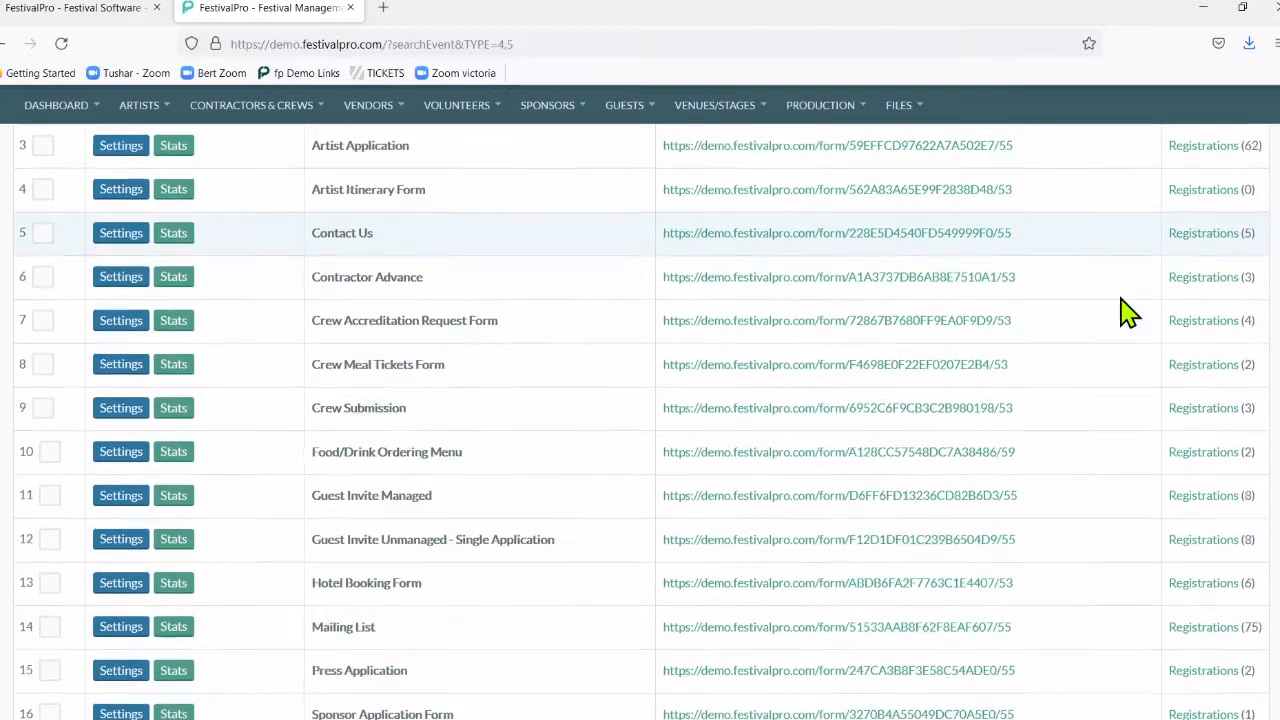
scroll(1128, 313, "down", 4)
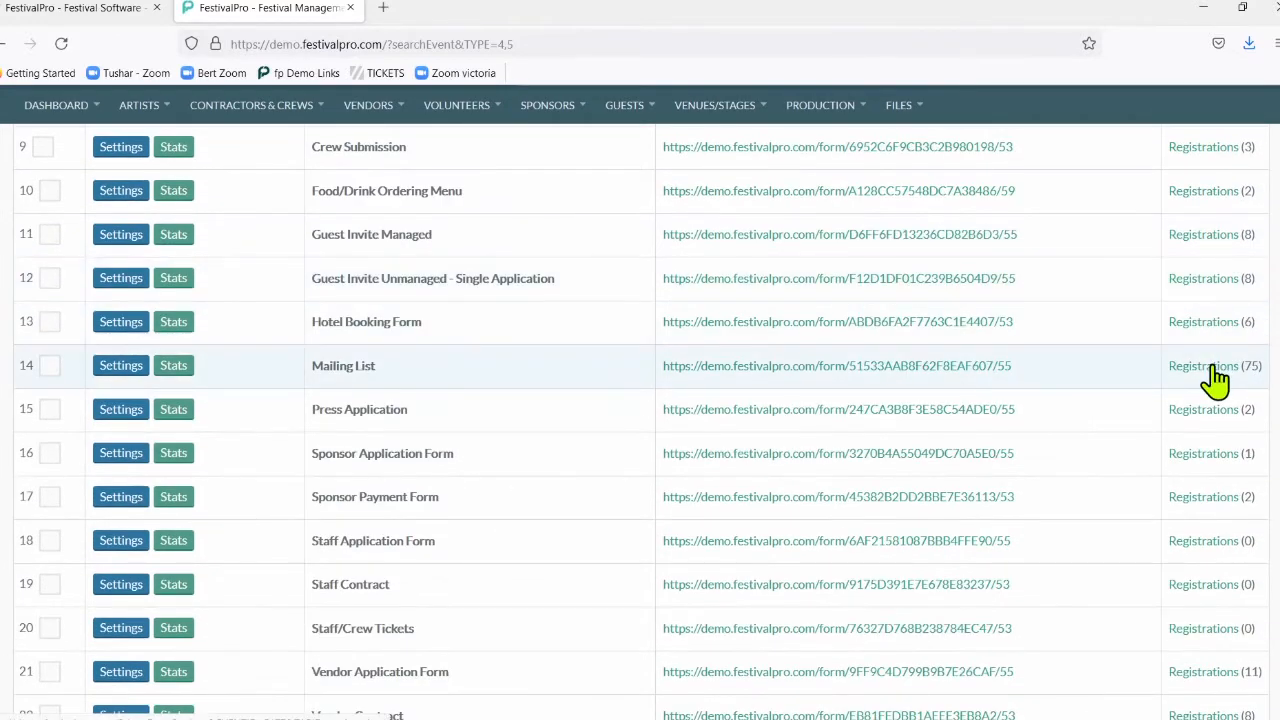
left_click(1210, 367)
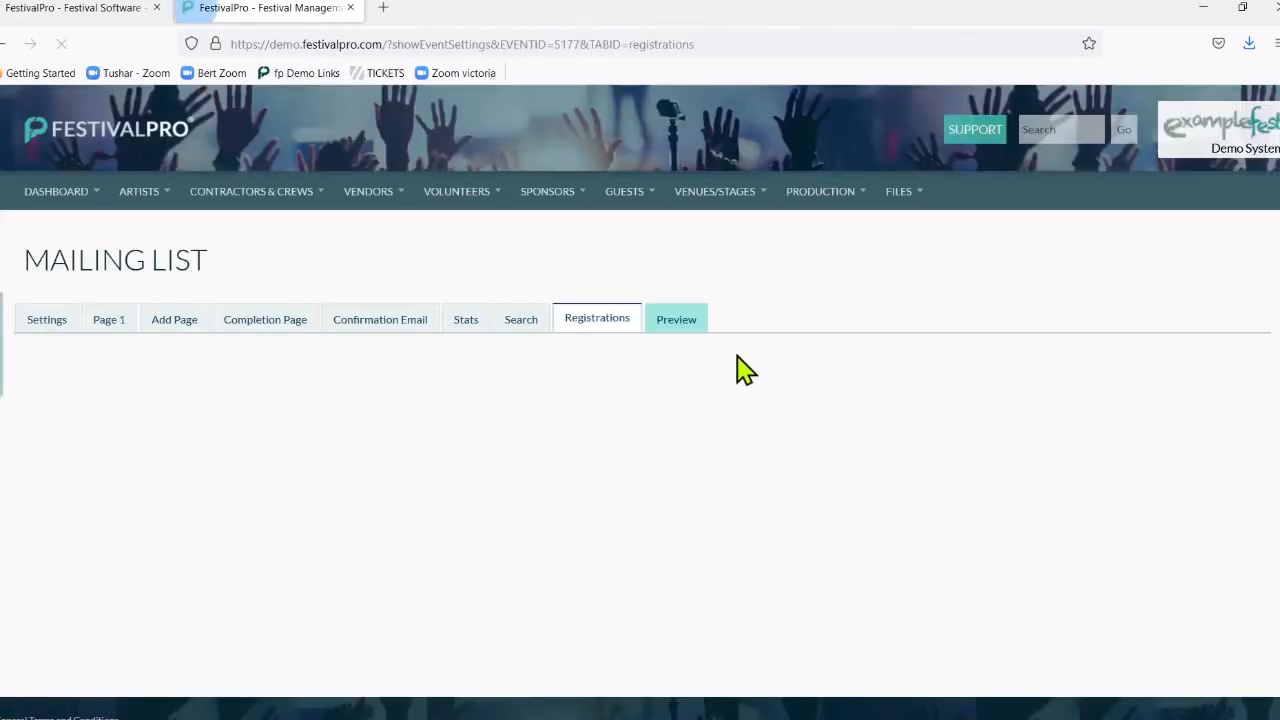
scroll(600, 383, "down", 2)
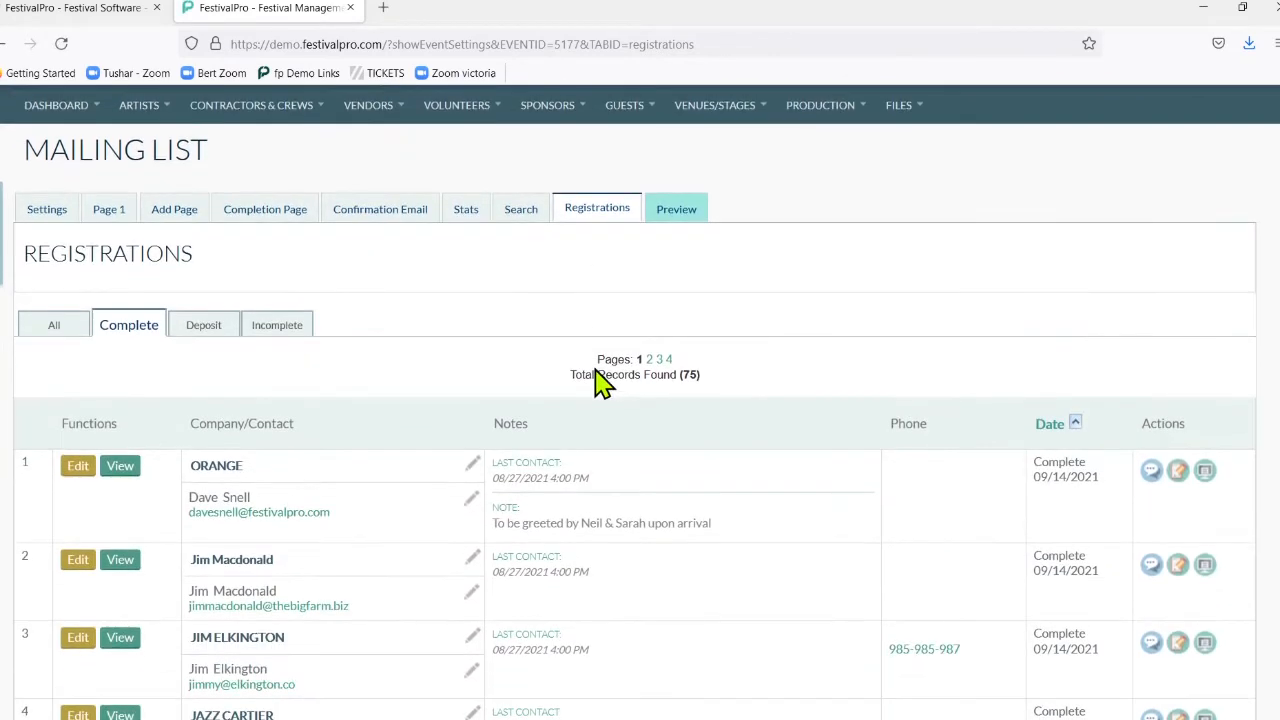
scroll(597, 381, "down", 15)
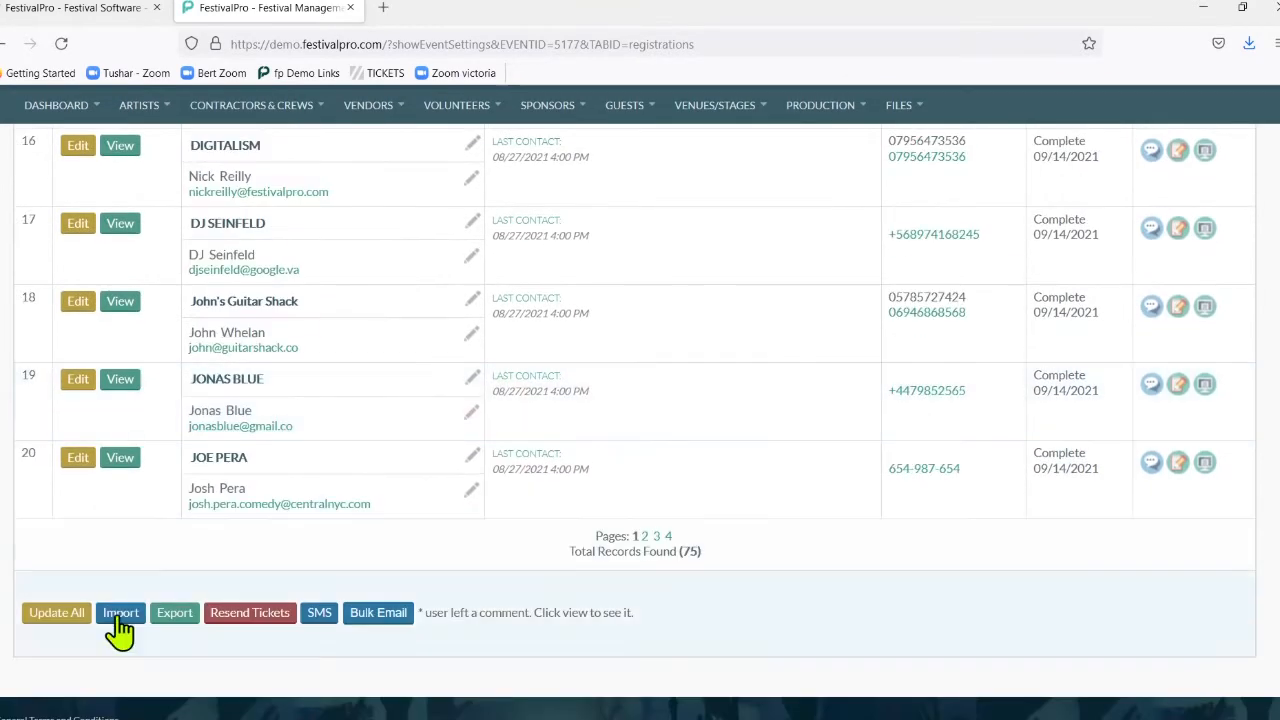
Look through the form fields available in the Mailing List registrations' export options, then close them without exporting.
left_click(175, 617)
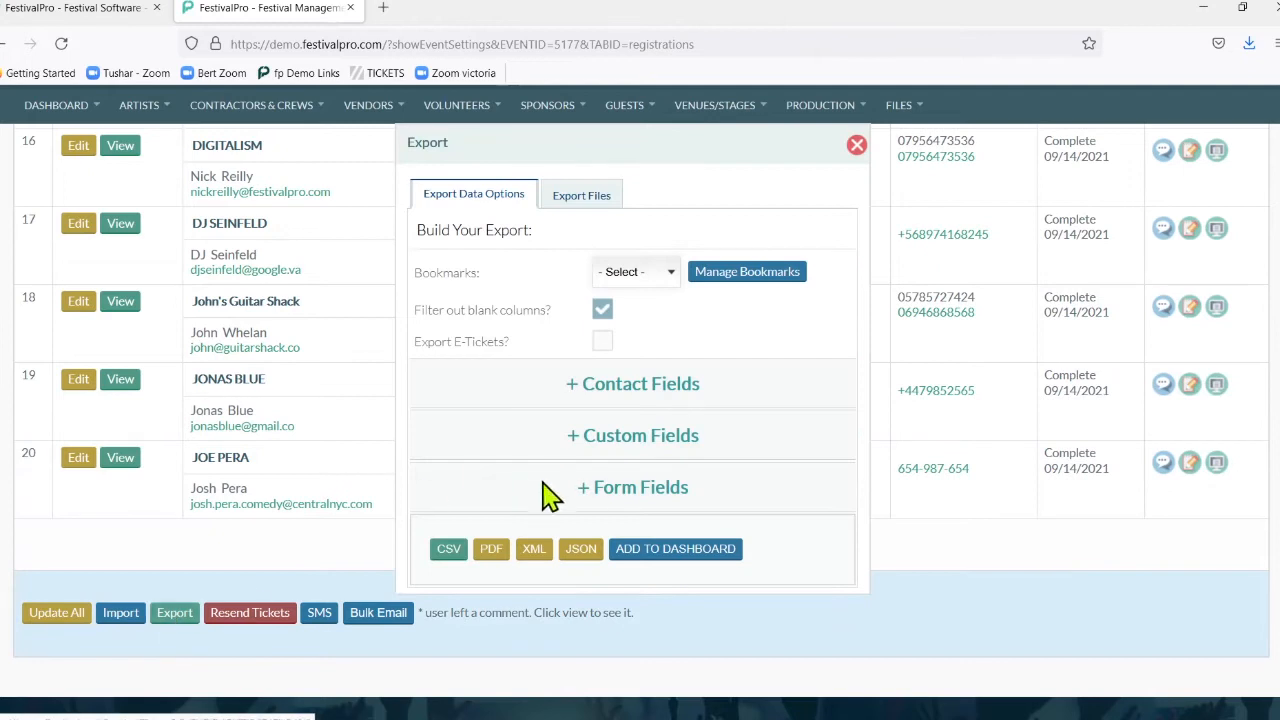
left_click(620, 486)
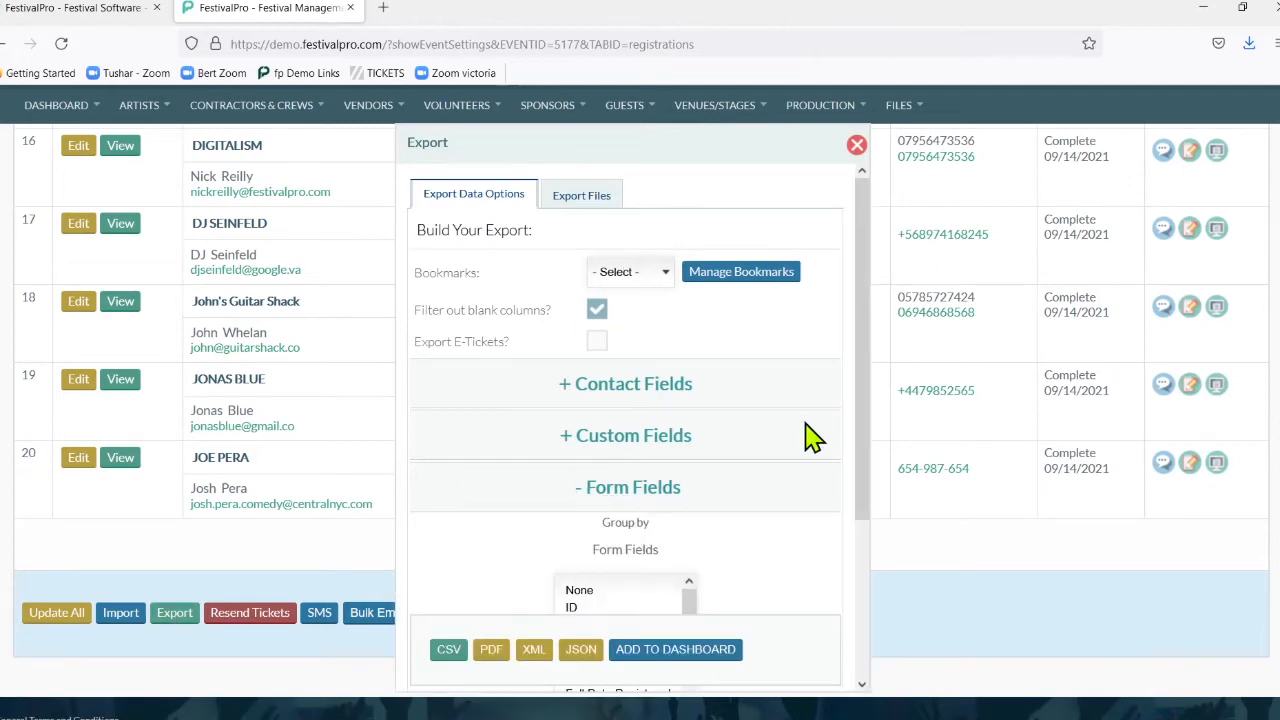
scroll(810, 436, "down", 2)
left_click_drag(694, 396, 689, 466)
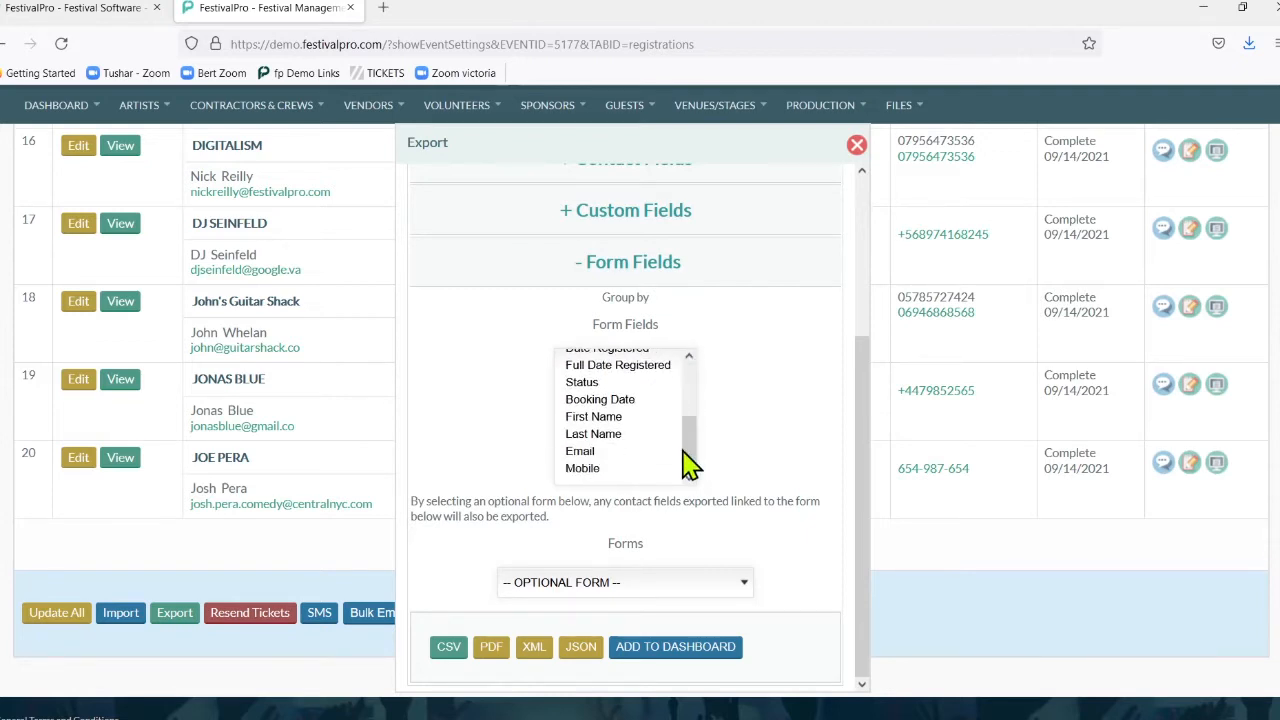
left_click(857, 147)
List all artist records and look through the first page of results.
mouse_move(139, 105)
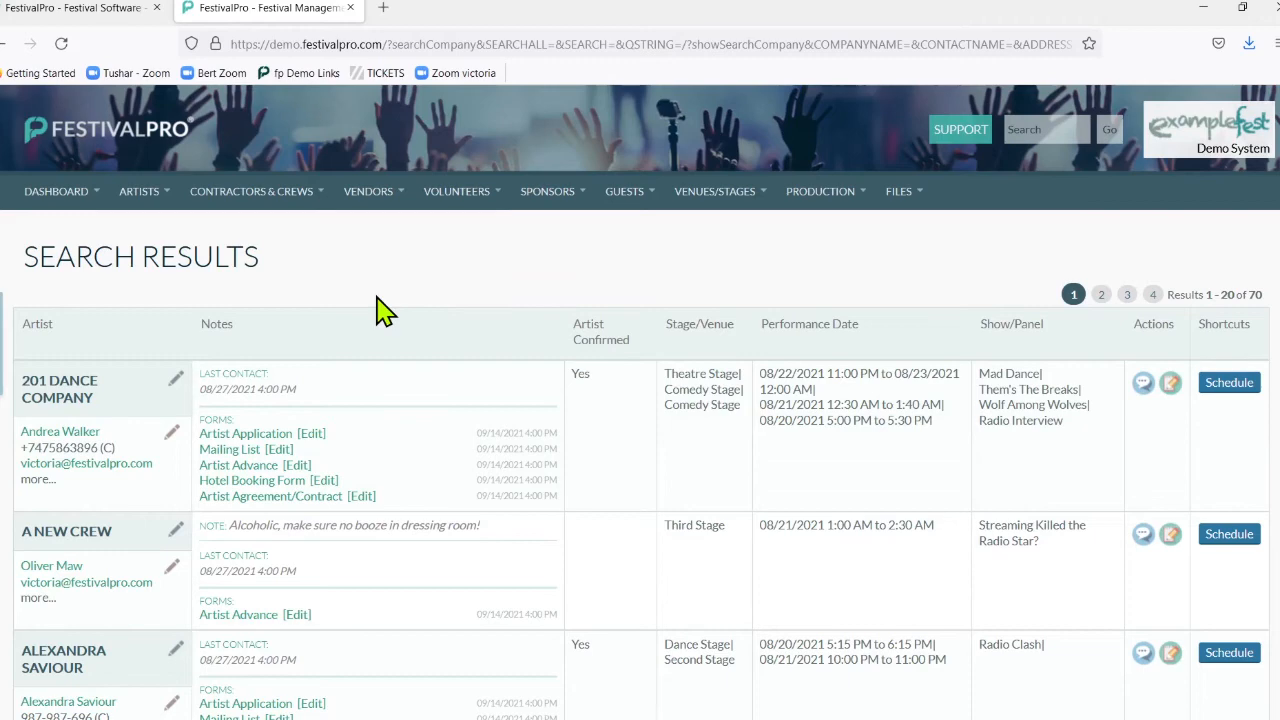
scroll(385, 312, "down", 20)
scroll(385, 312, "up", 8)
scroll(385, 312, "up", 12)
Start a new artist search and find the artists who have filled in the Artist Advance form, with All Status.
mouse_move(139, 191)
left_click(160, 355)
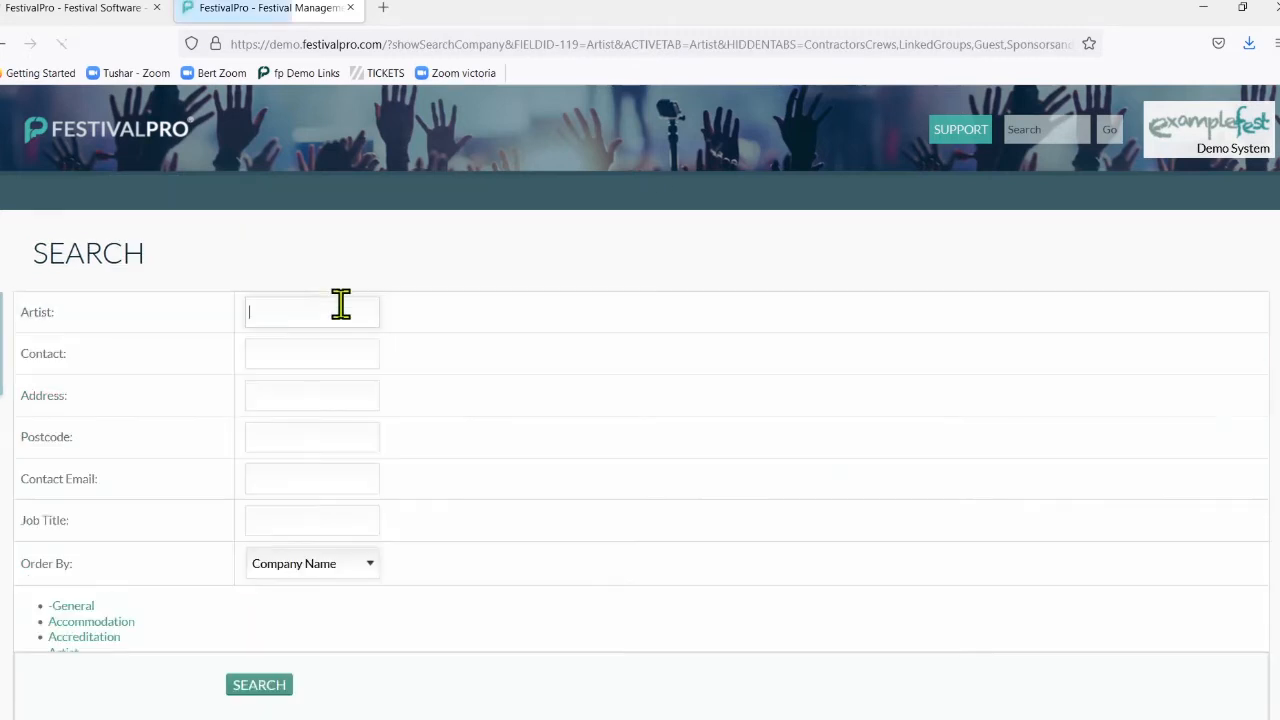
scroll(494, 403, "down", 5)
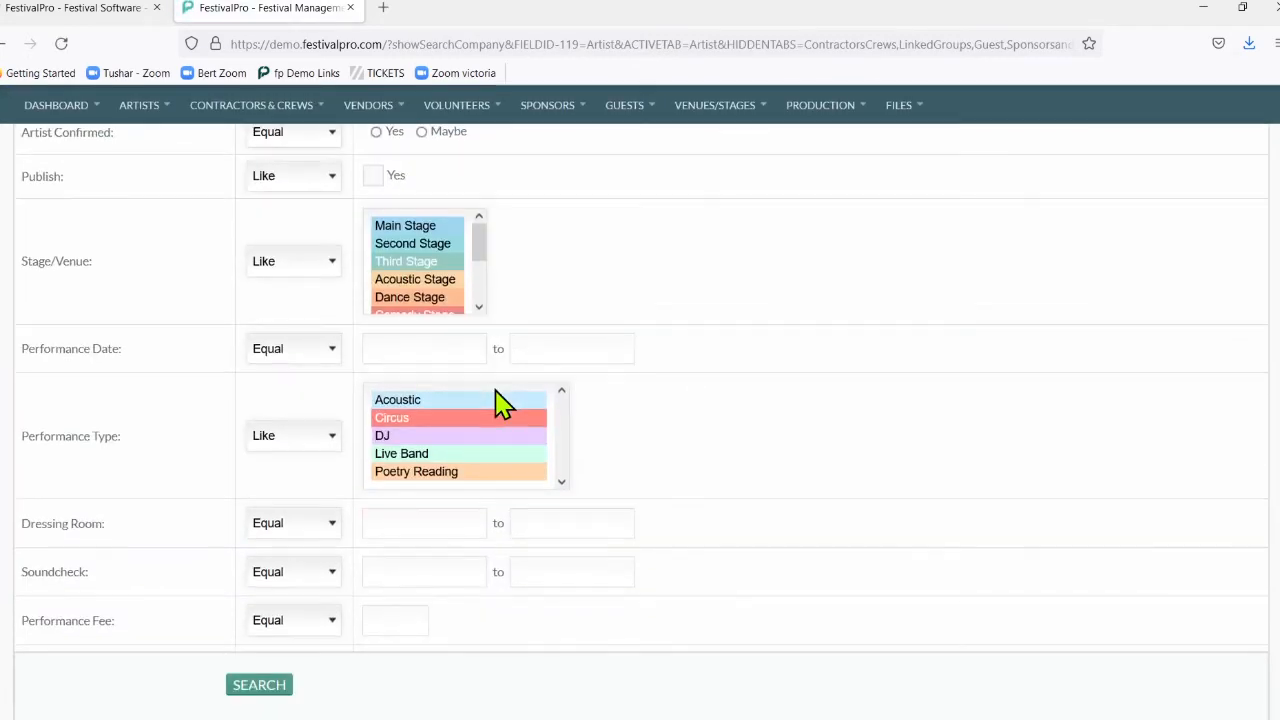
scroll(500, 403, "down", 10)
scroll(500, 403, "down", 10)
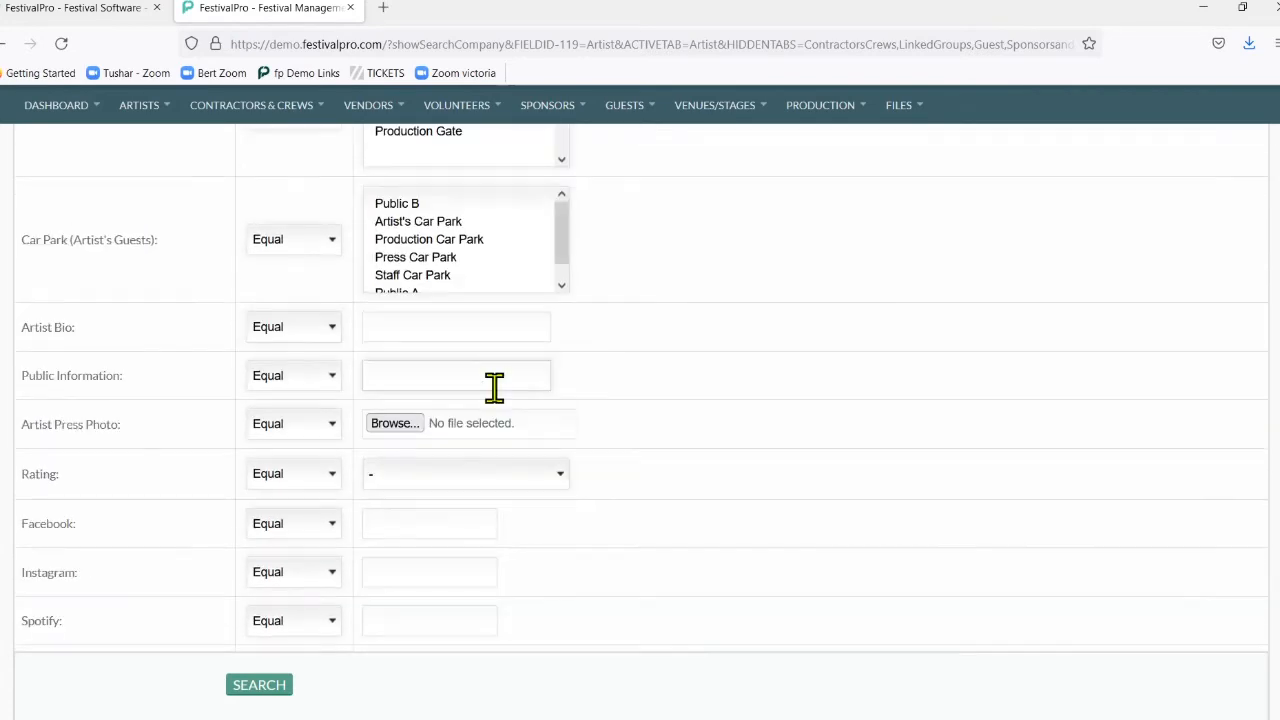
scroll(500, 403, "up", 5)
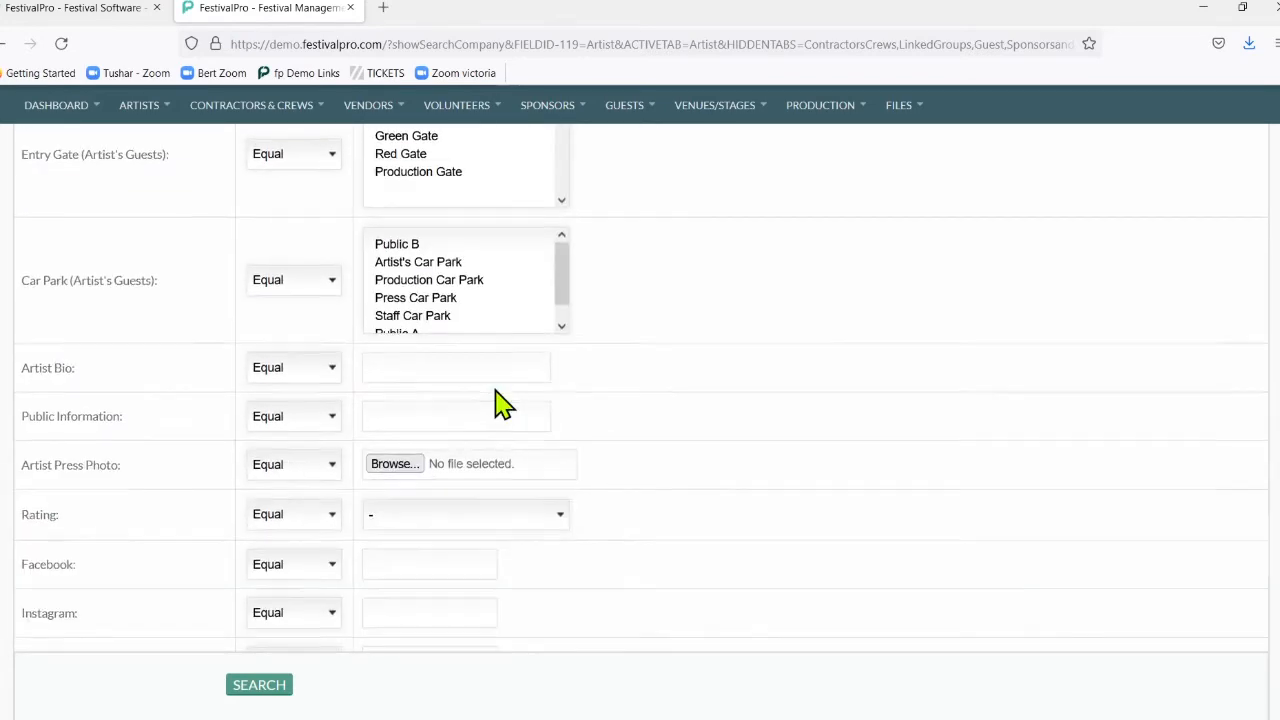
scroll(500, 403, "down", 5)
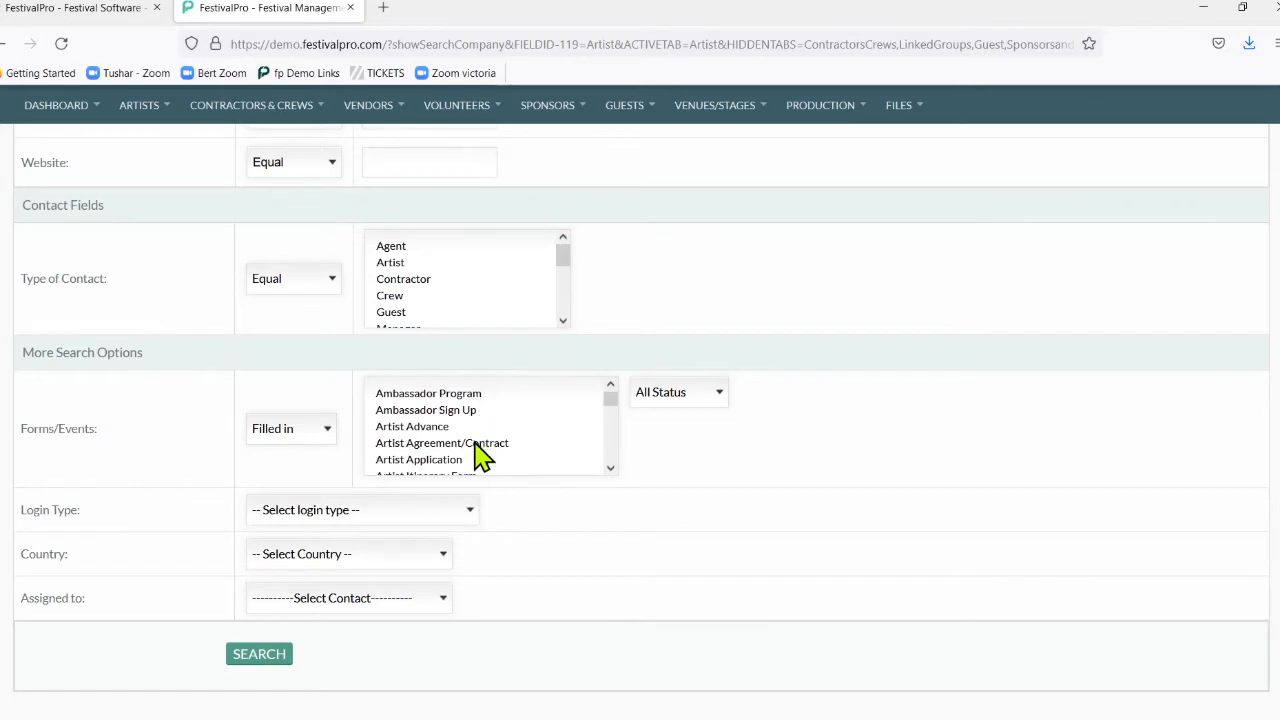
left_click(443, 428)
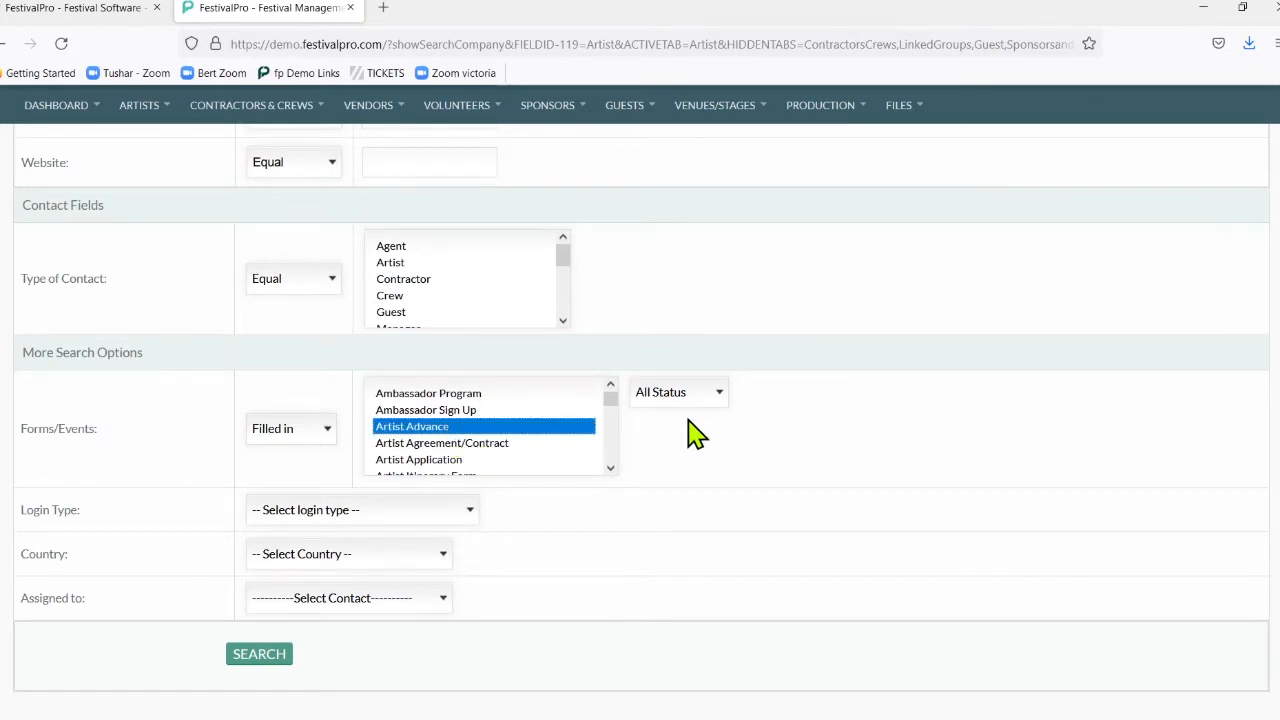
left_click(257, 658)
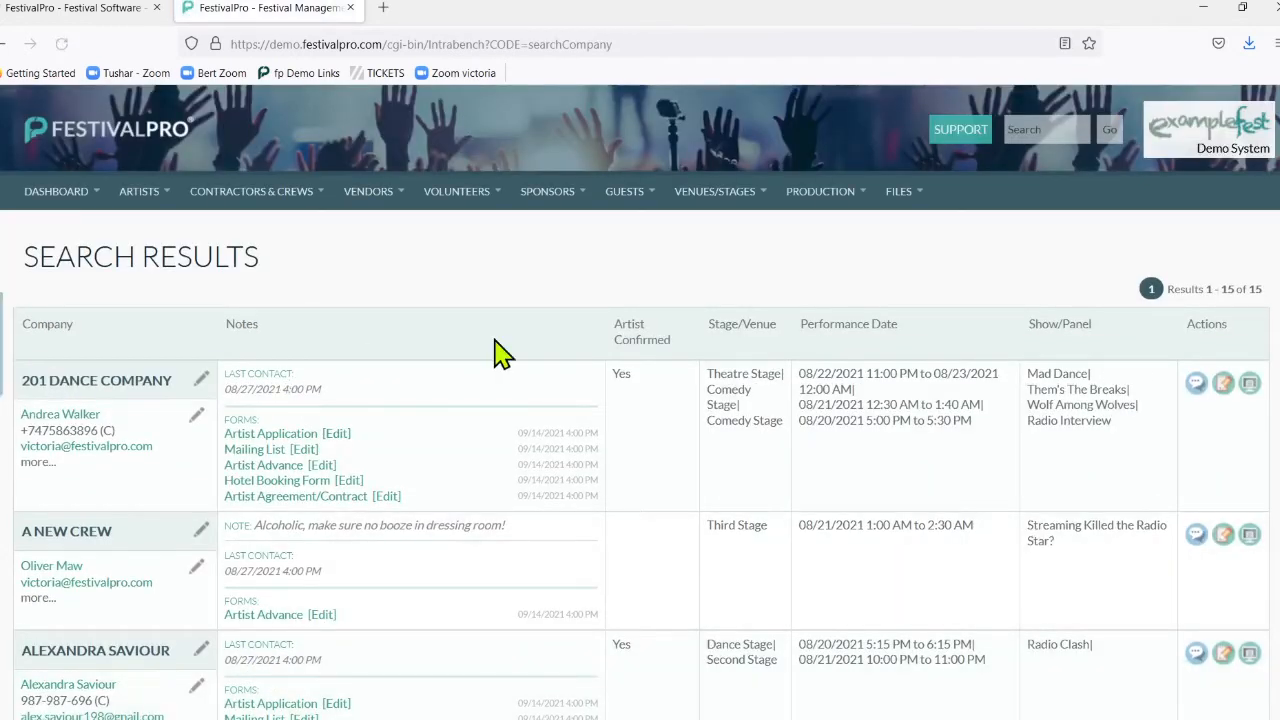
Download the files of a chosen file field for the Artist Advance search results, then close the blank download page.
scroll(388, 393, "down", 15)
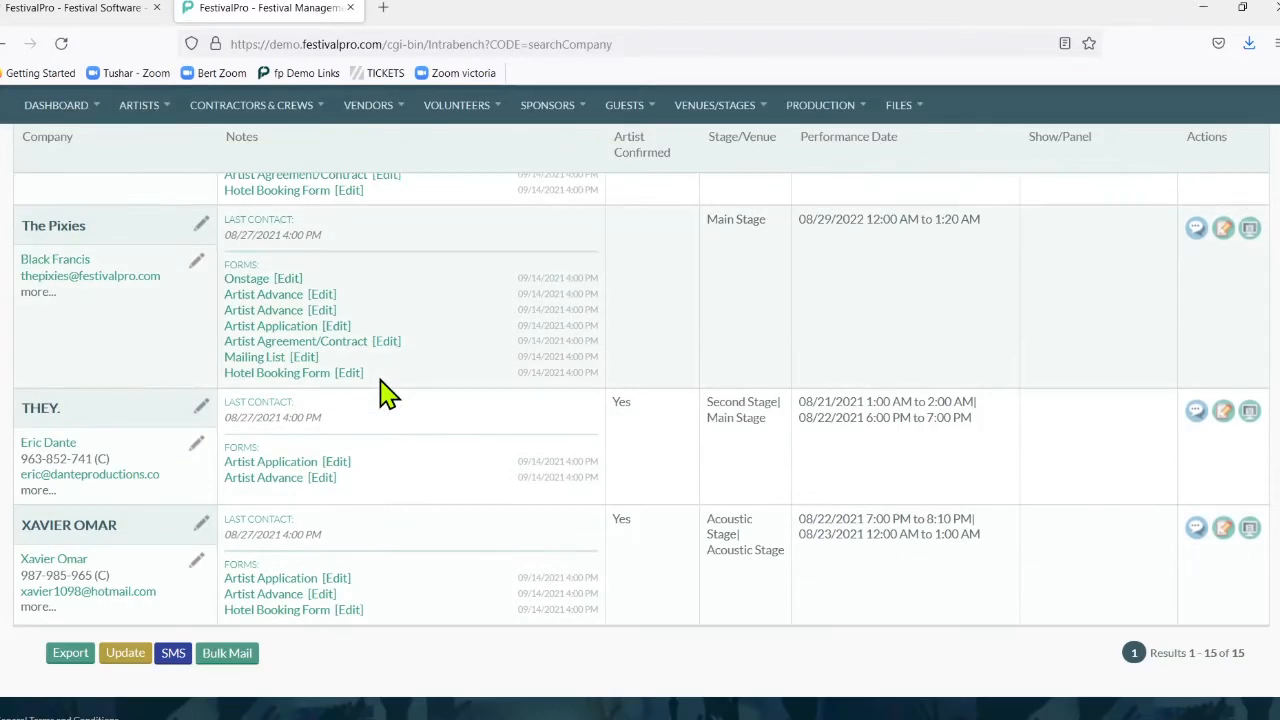
left_click(62, 662)
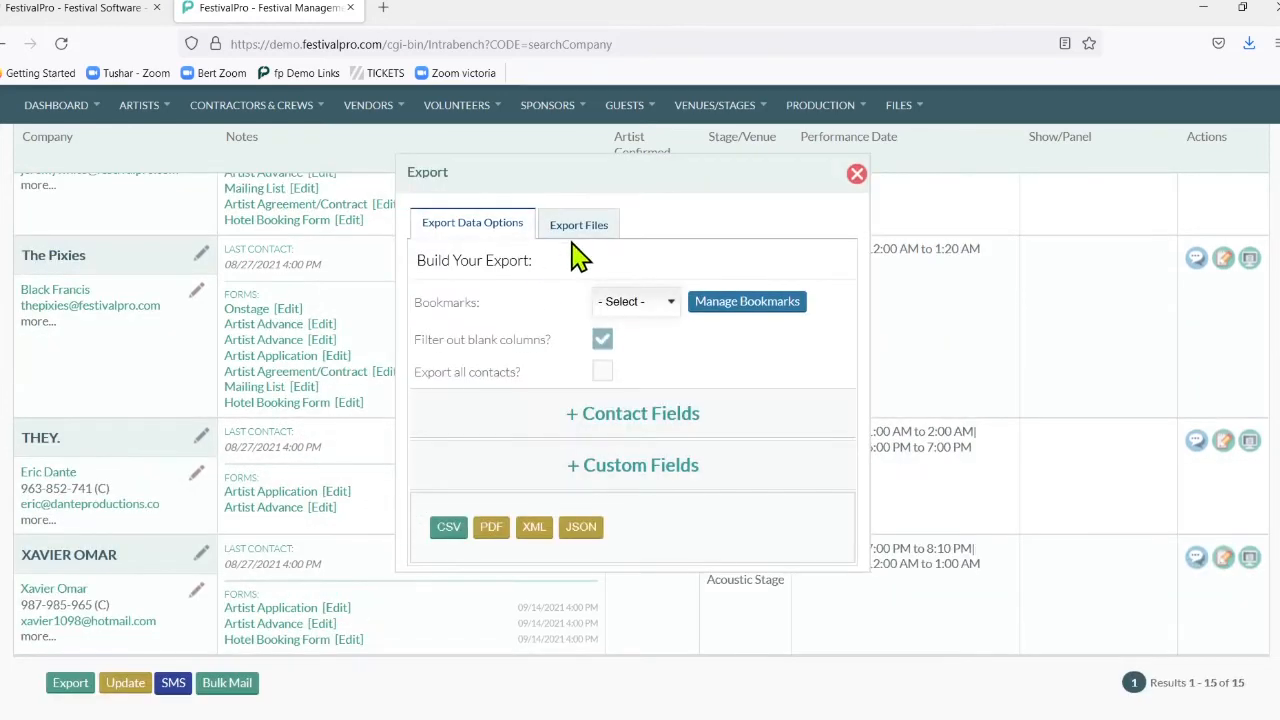
left_click(579, 228)
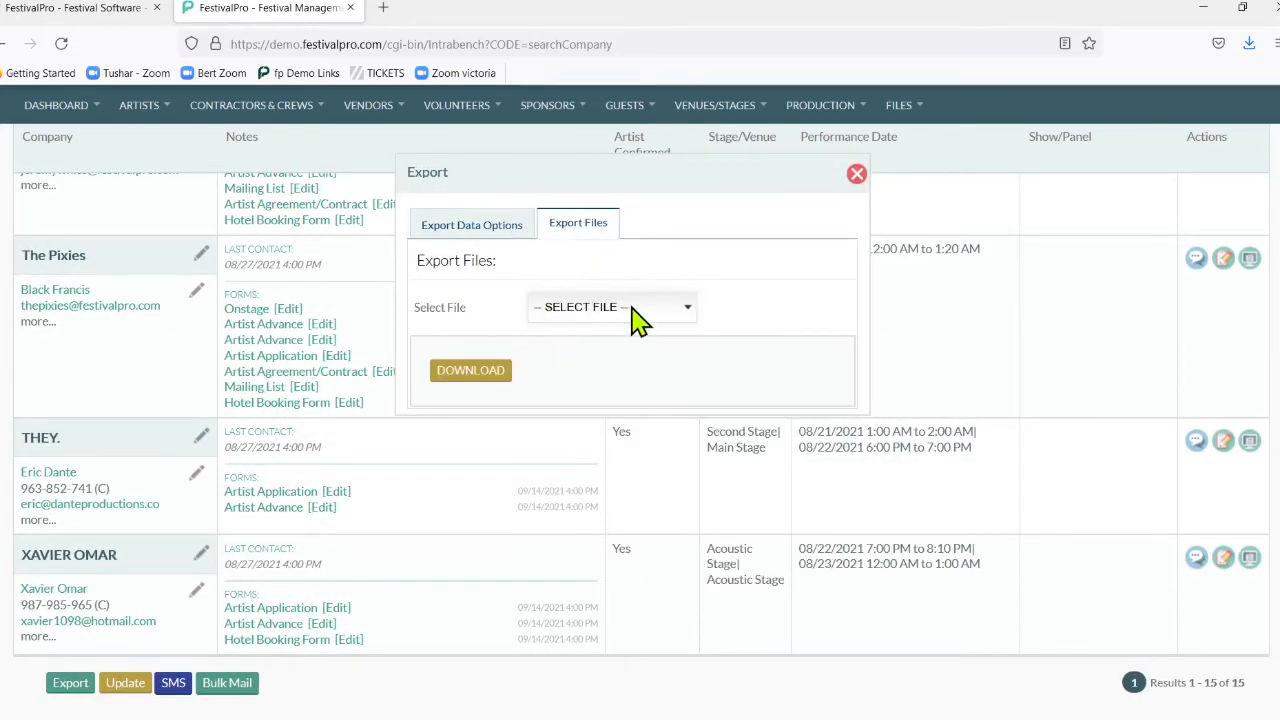
left_click(624, 388)
left_click(491, 376)
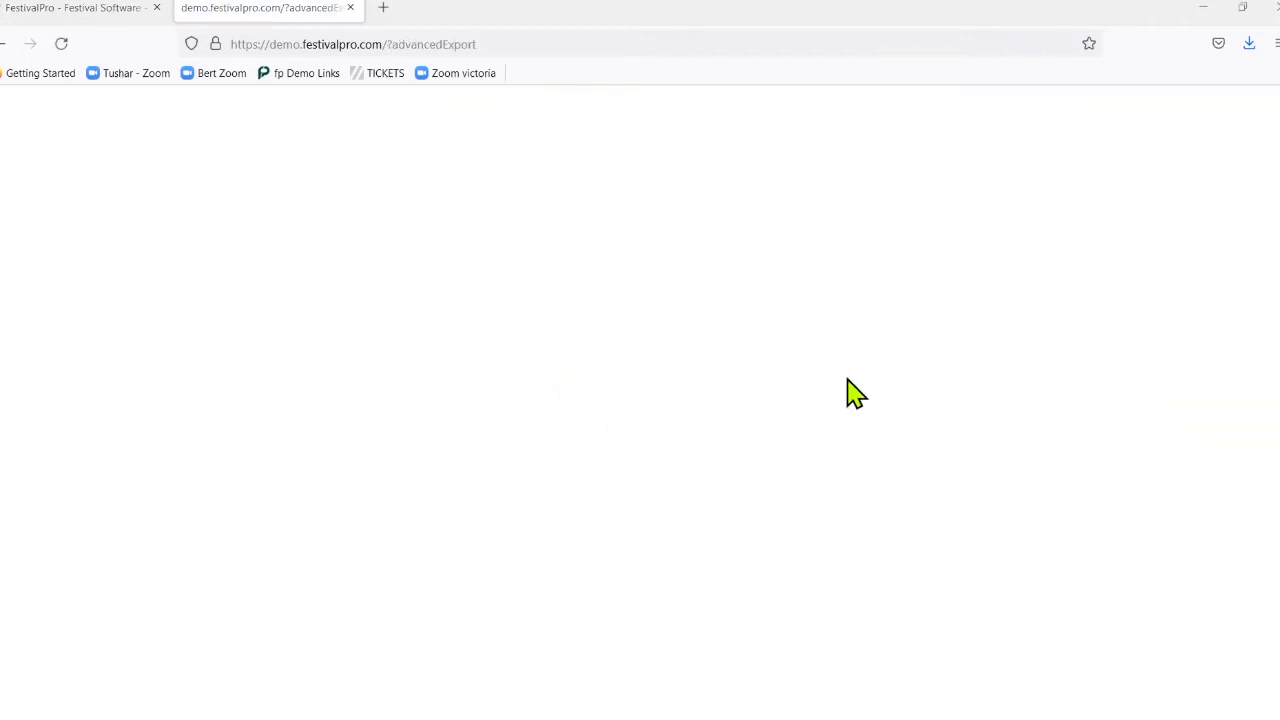
left_click(351, 8)
Start a volunteer search and search for records with Confirm Volunteer set to Yes.
mouse_move(470, 200)
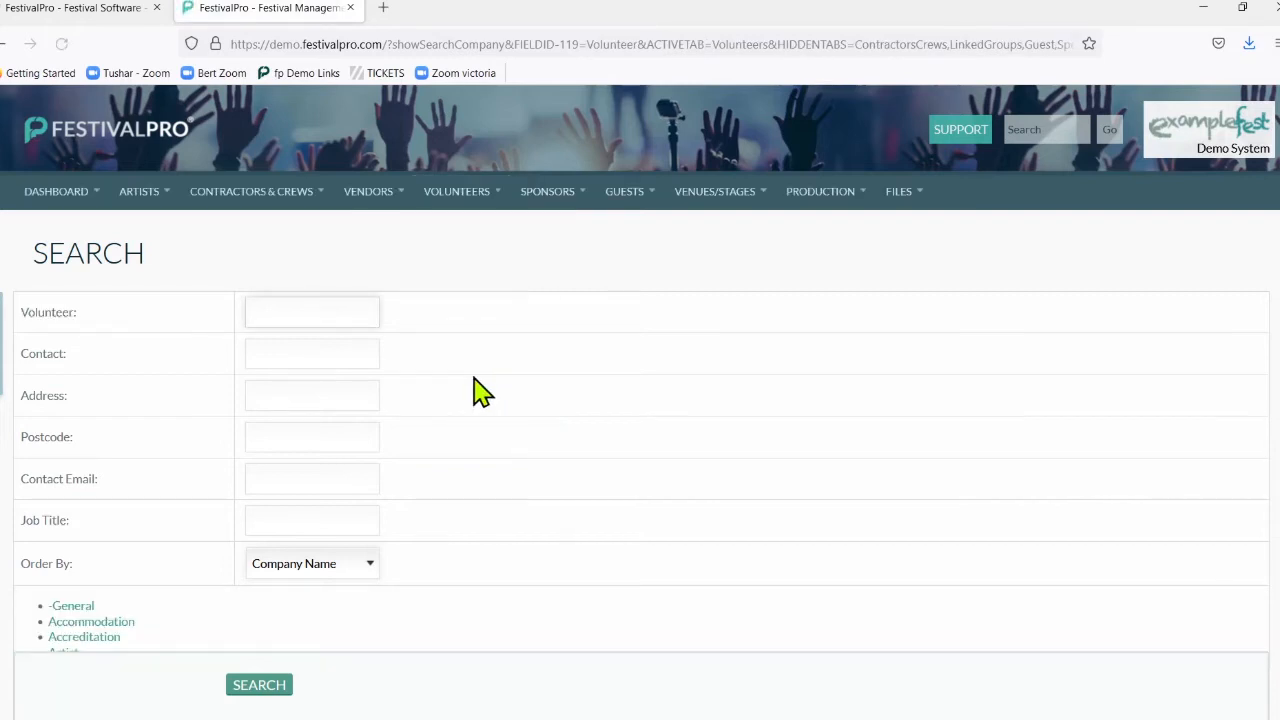
scroll(414, 345, "down", 4)
scroll(418, 356, "down", 2)
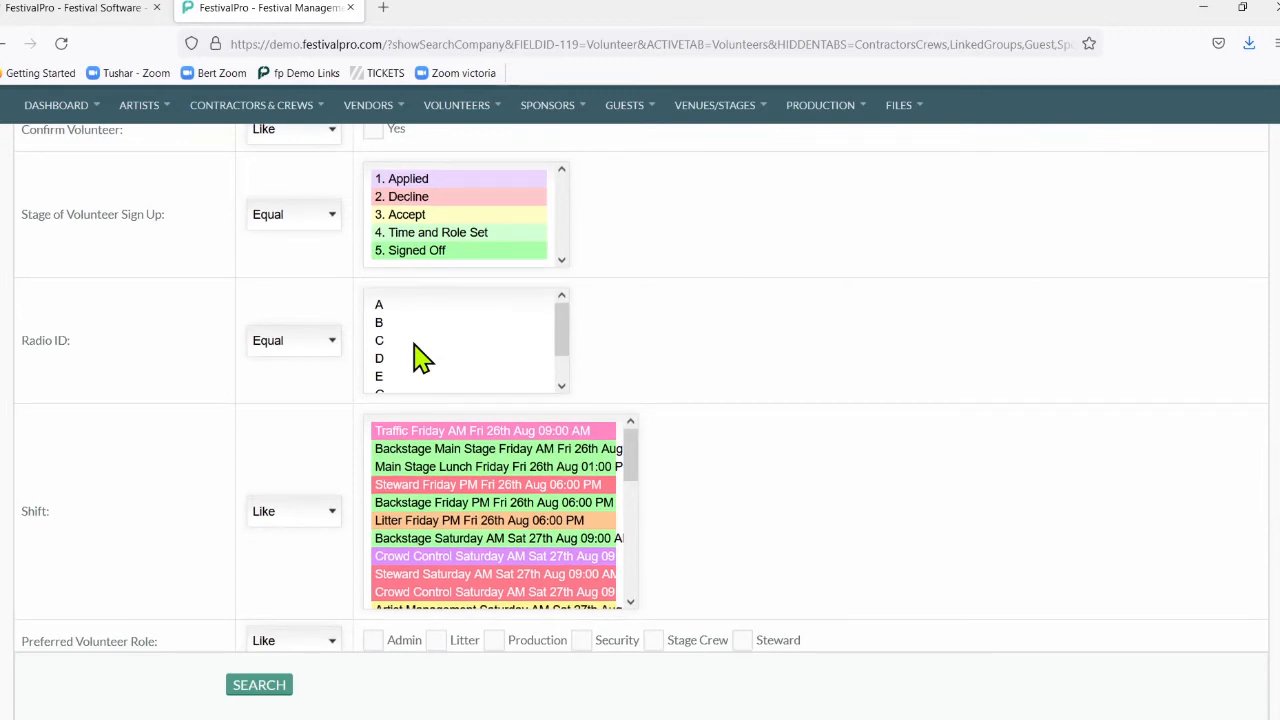
scroll(414, 347, "up", 2)
left_click(373, 307)
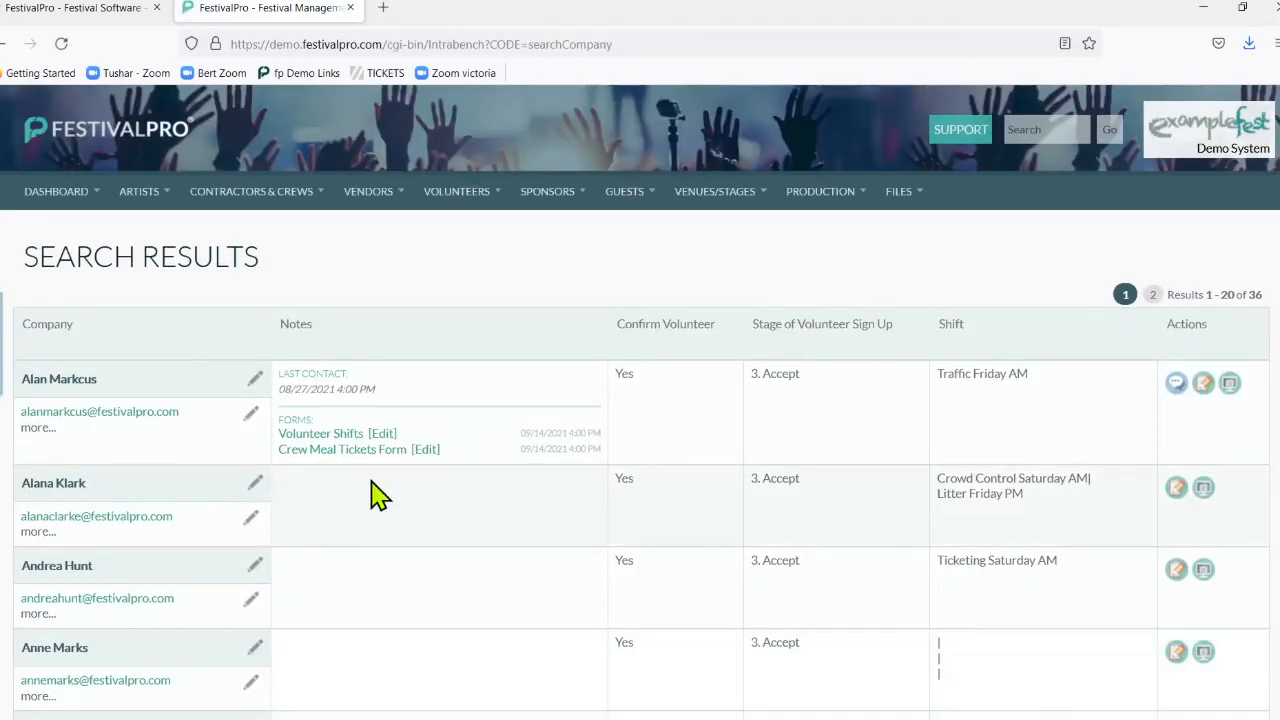
Open the export options for the confirmed volunteers and select the First Name and Surname contact fields.
scroll(372, 492, "down", 15)
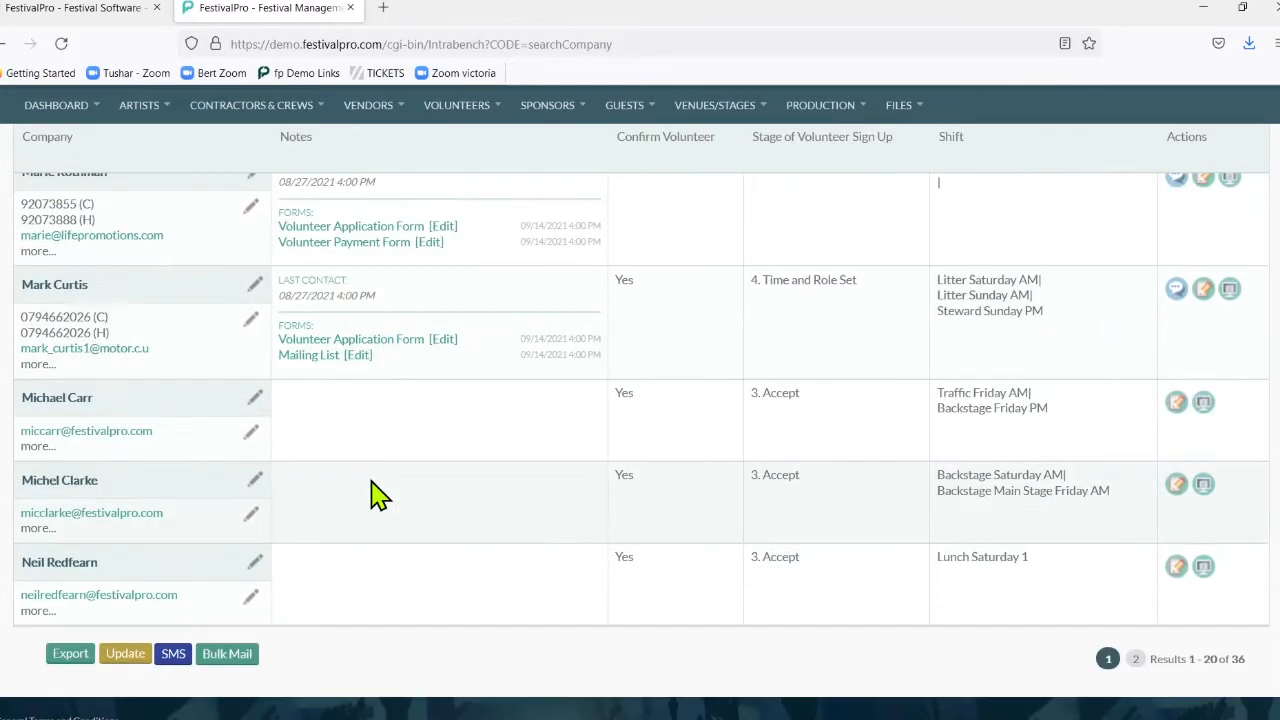
left_click(66, 655)
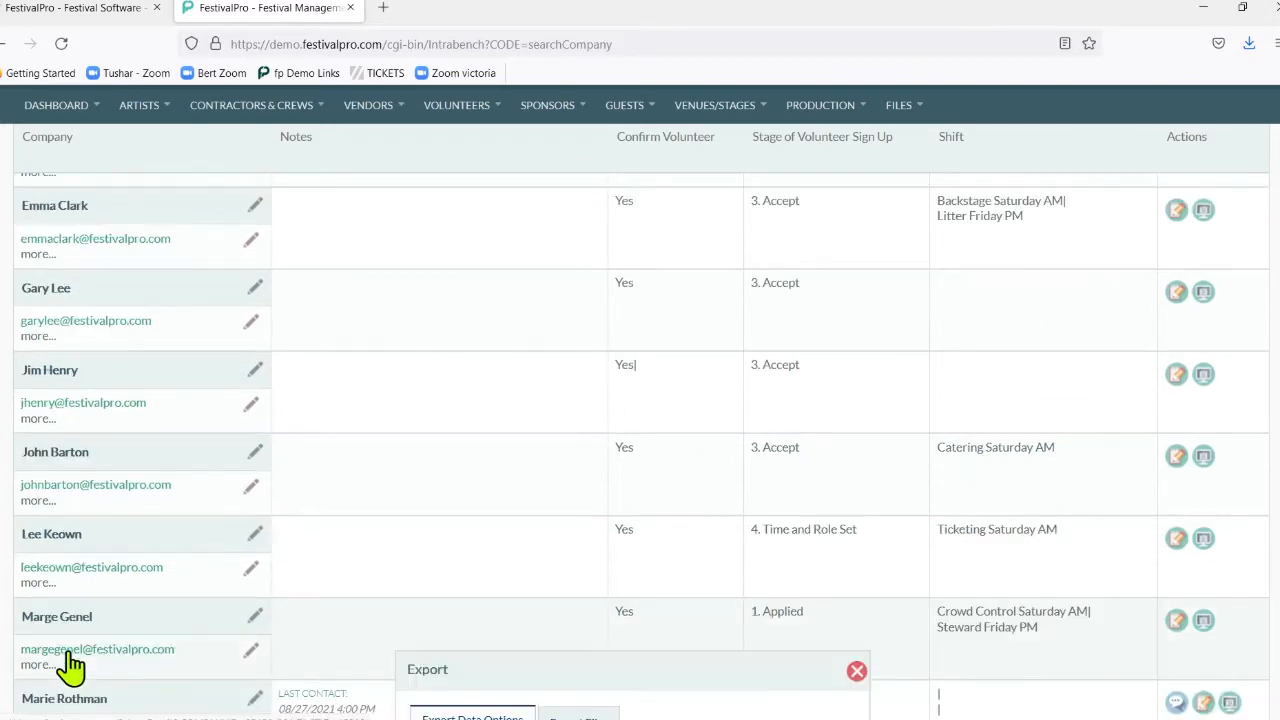
scroll(556, 518, "down", 3)
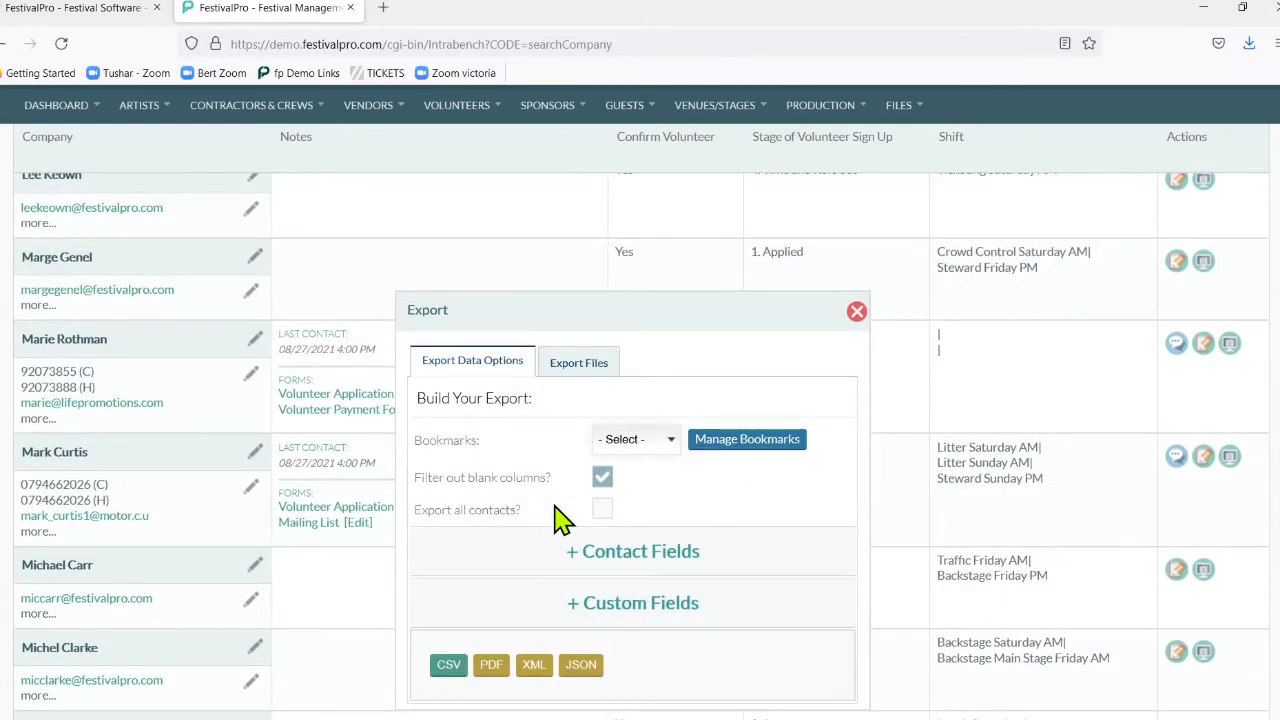
scroll(560, 518, "down", 2)
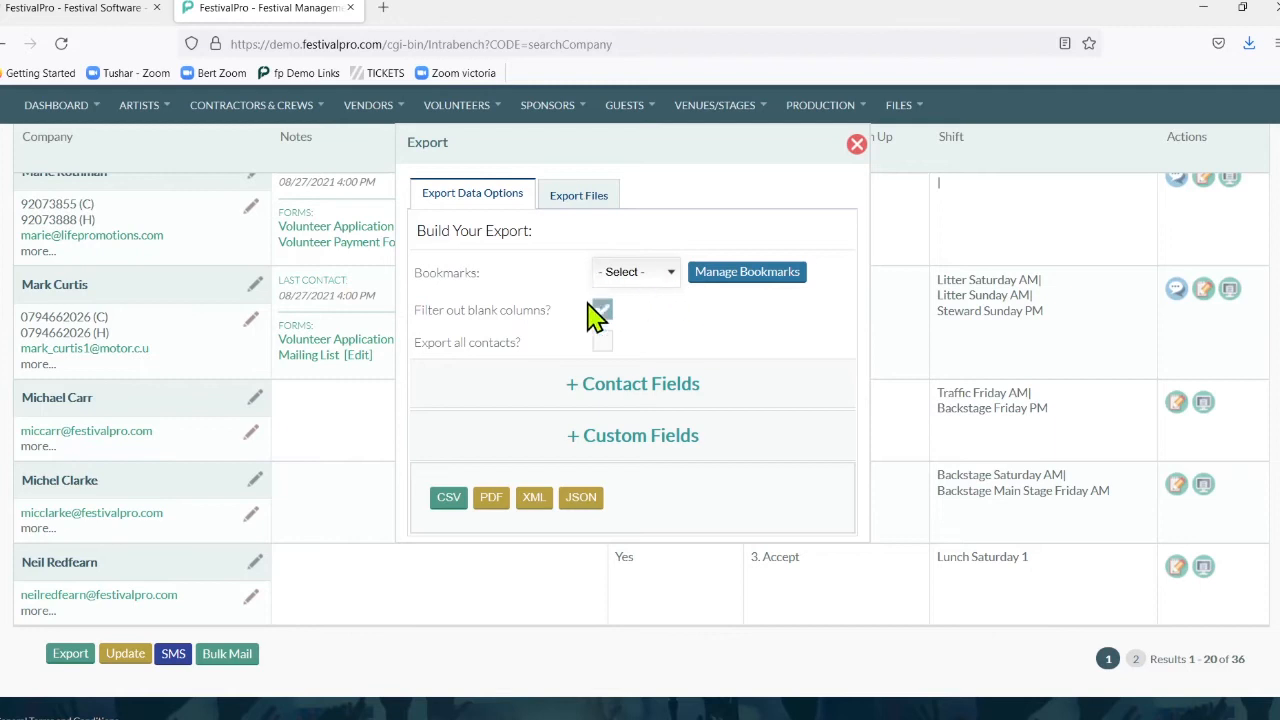
left_click(583, 380)
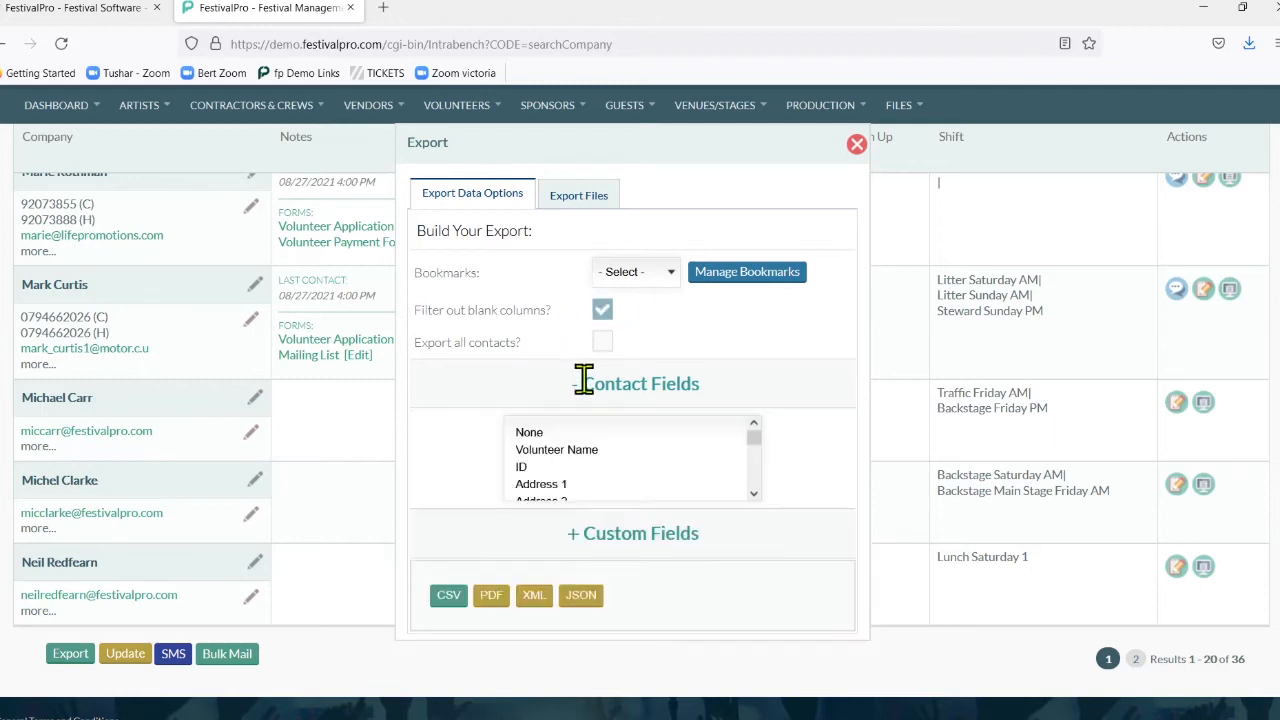
scroll(640, 460, "down", 4)
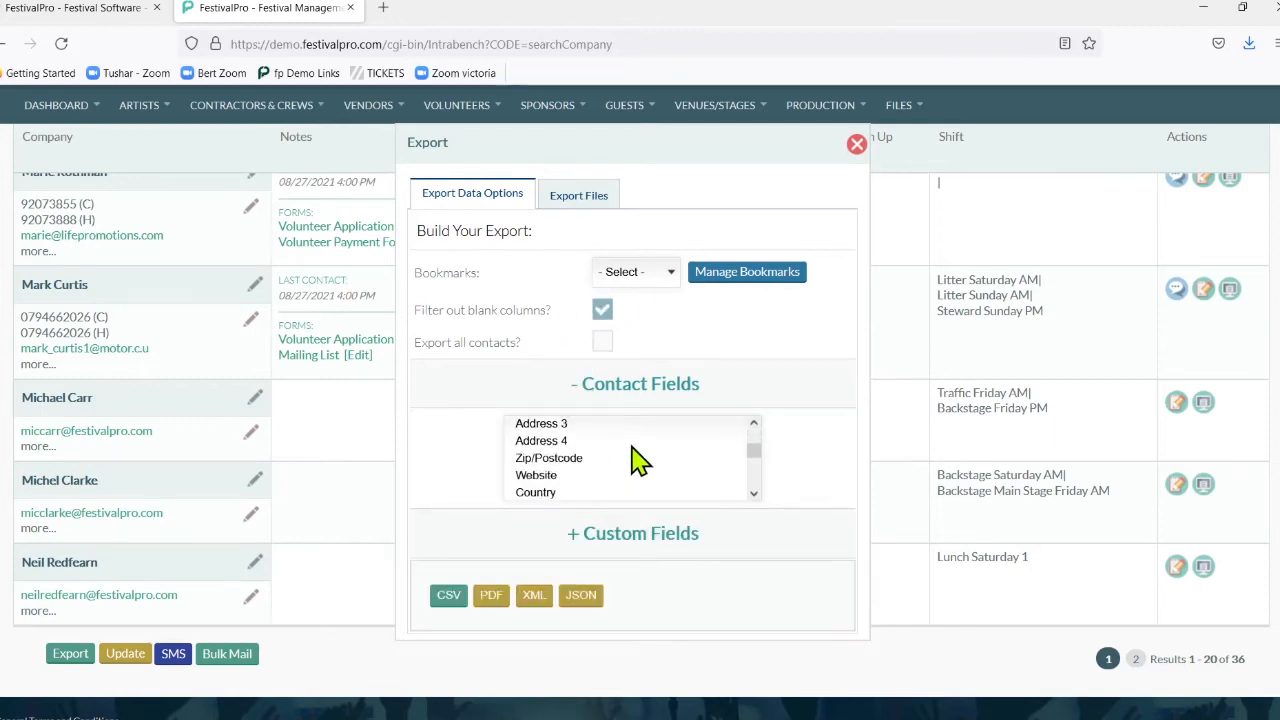
scroll(636, 458, "down", 3)
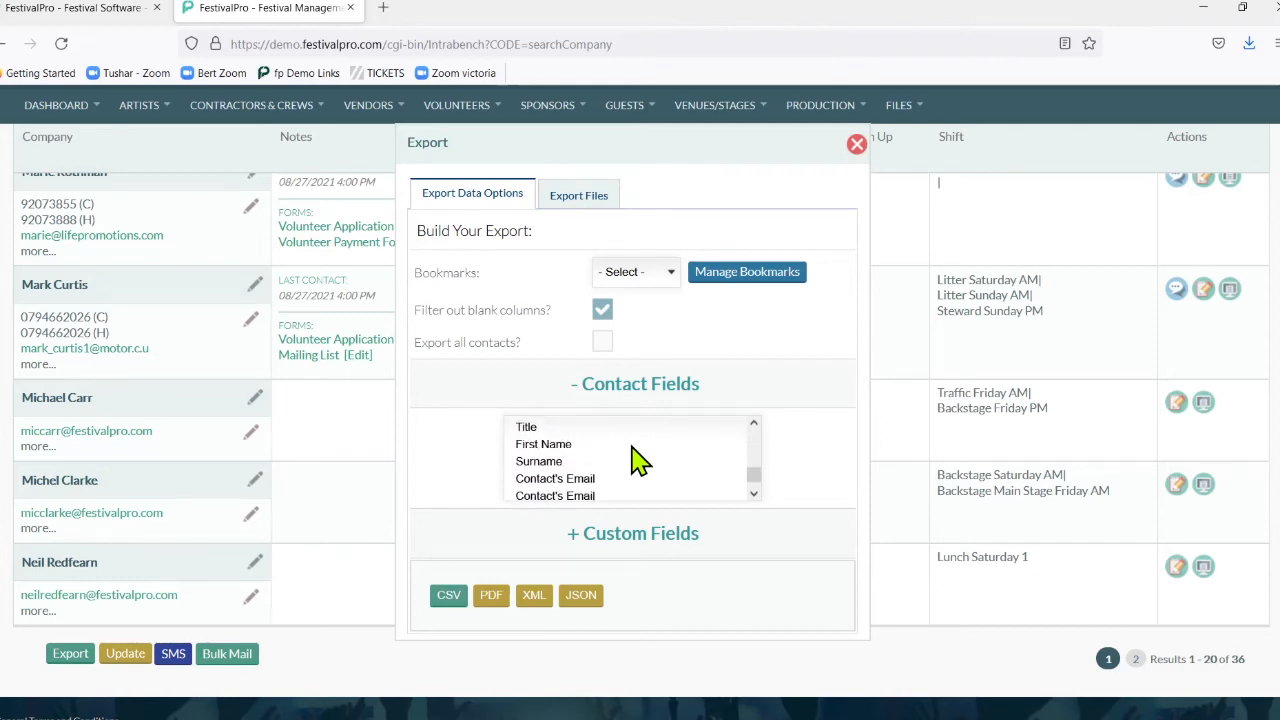
left_click(608, 447)
left_click(576, 462, "shift")
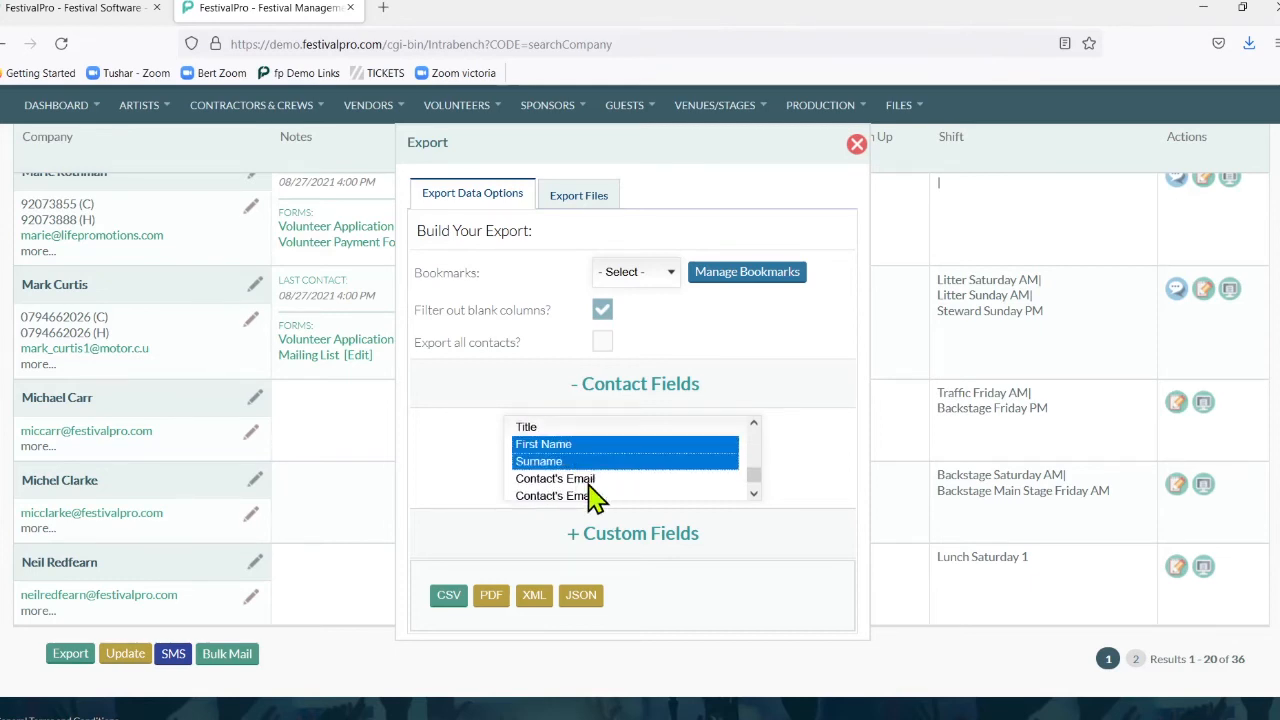
Add the Volunteers custom fields Confirm Volunteer and Shift to the export.
left_click(630, 532)
scroll(630, 532, "down", 3)
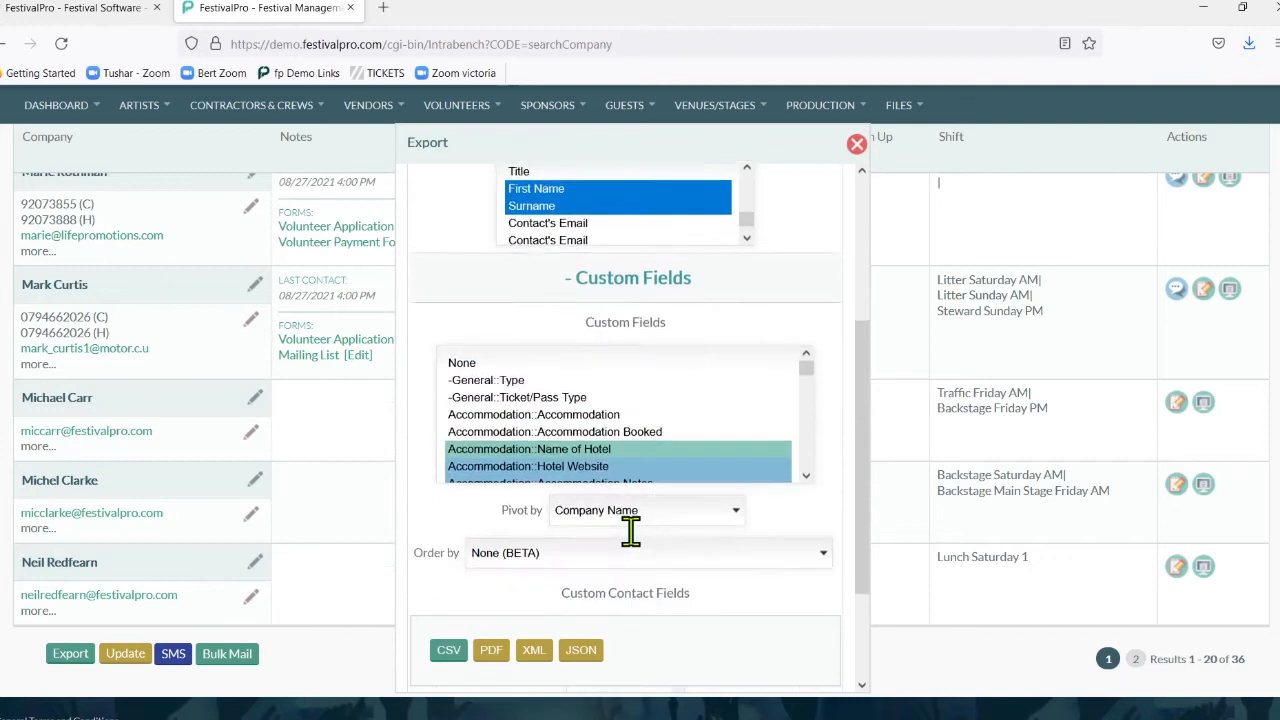
left_click(804, 420)
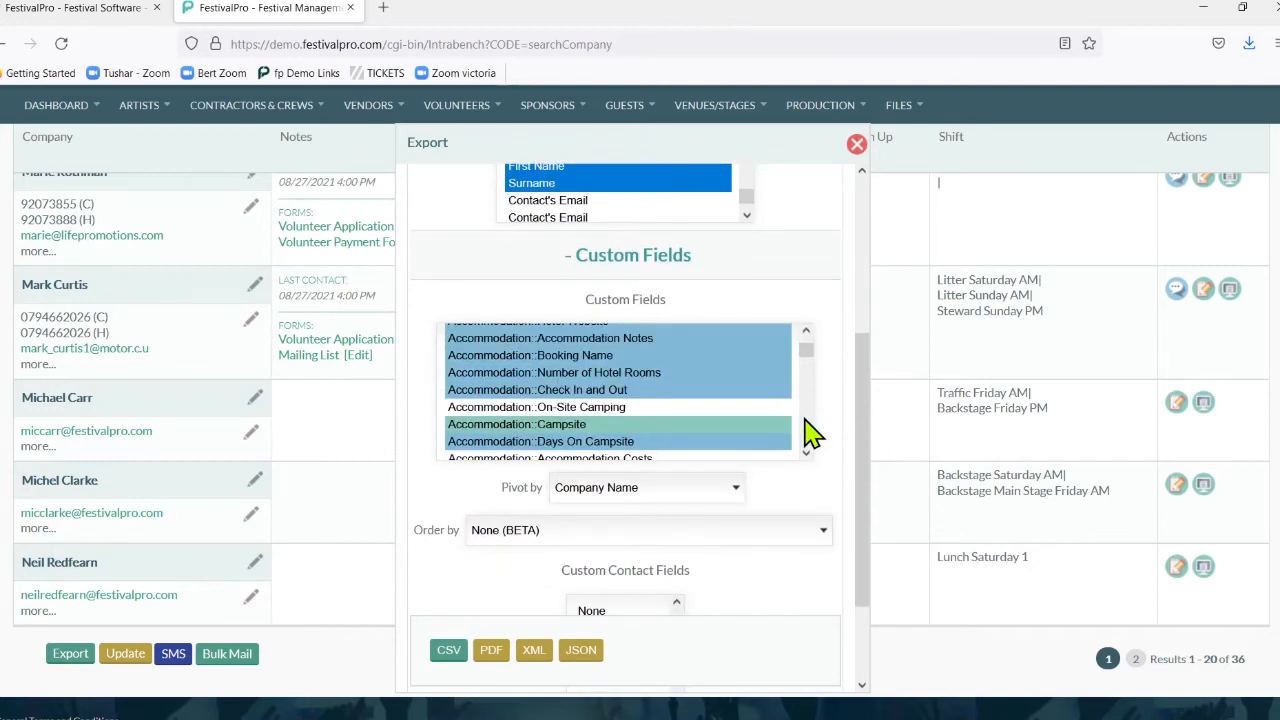
left_click_drag(804, 418, 804, 440)
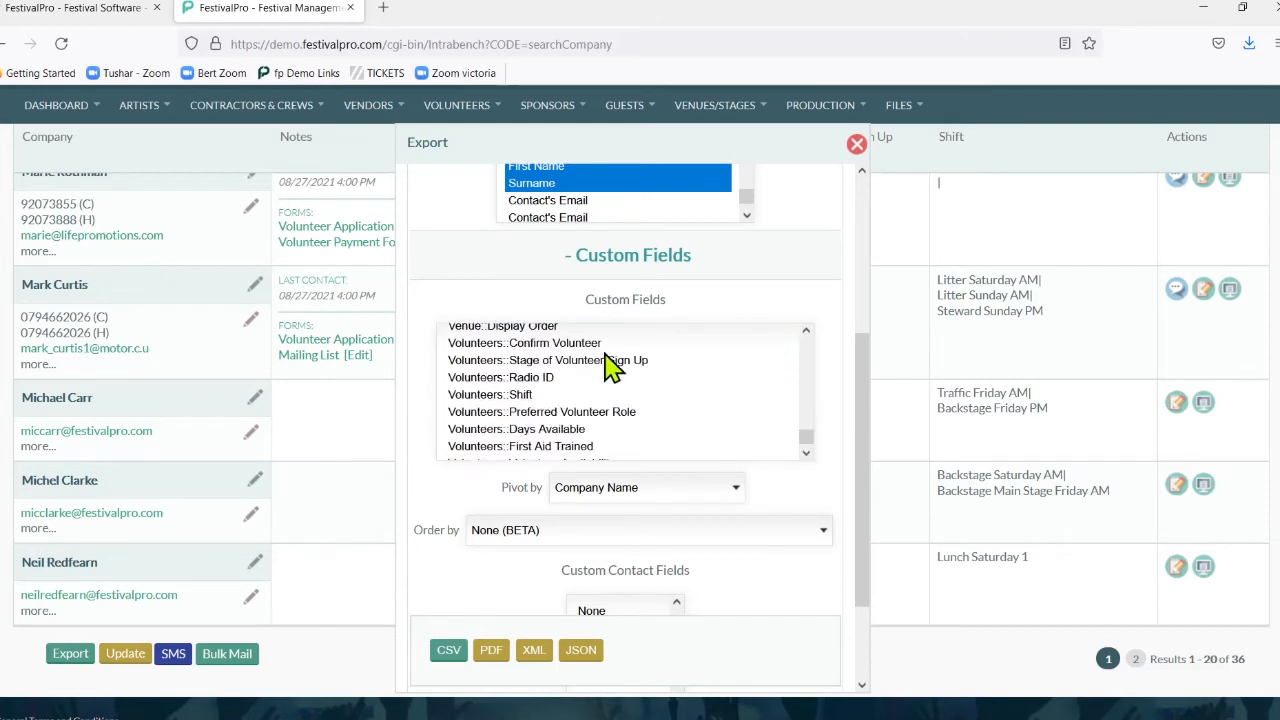
left_click(606, 347)
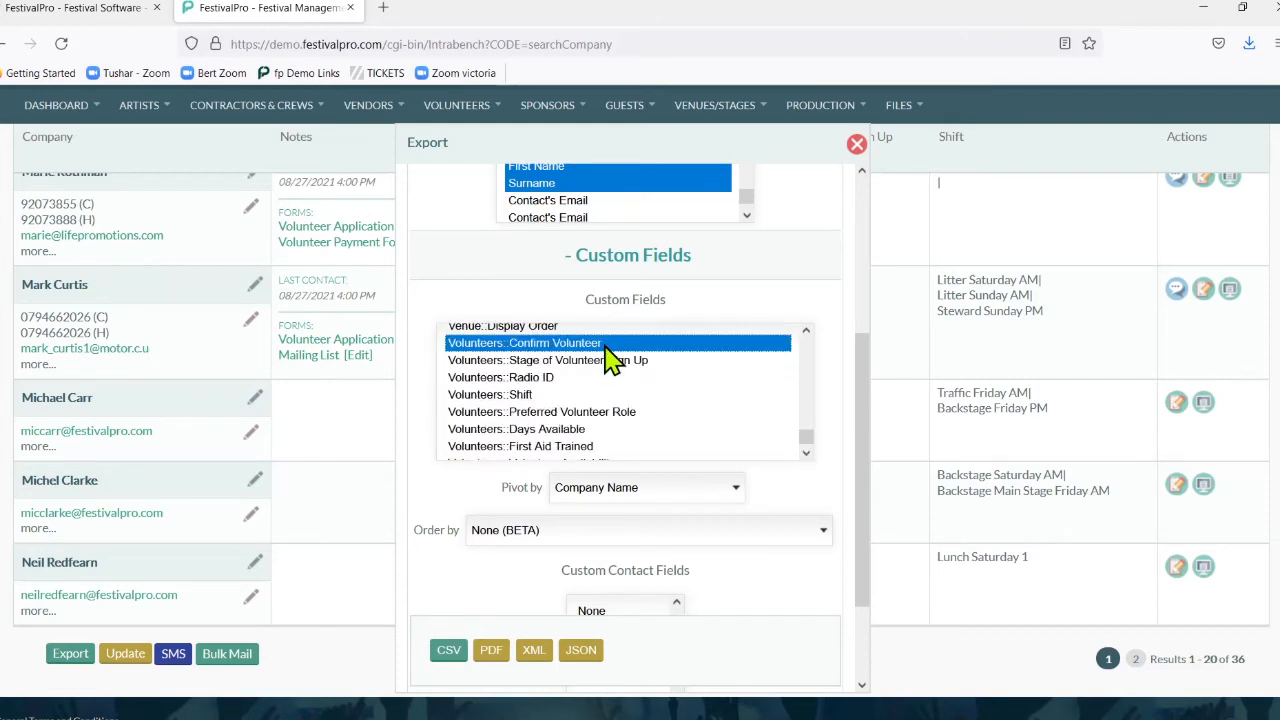
left_click(588, 396, "ctrl")
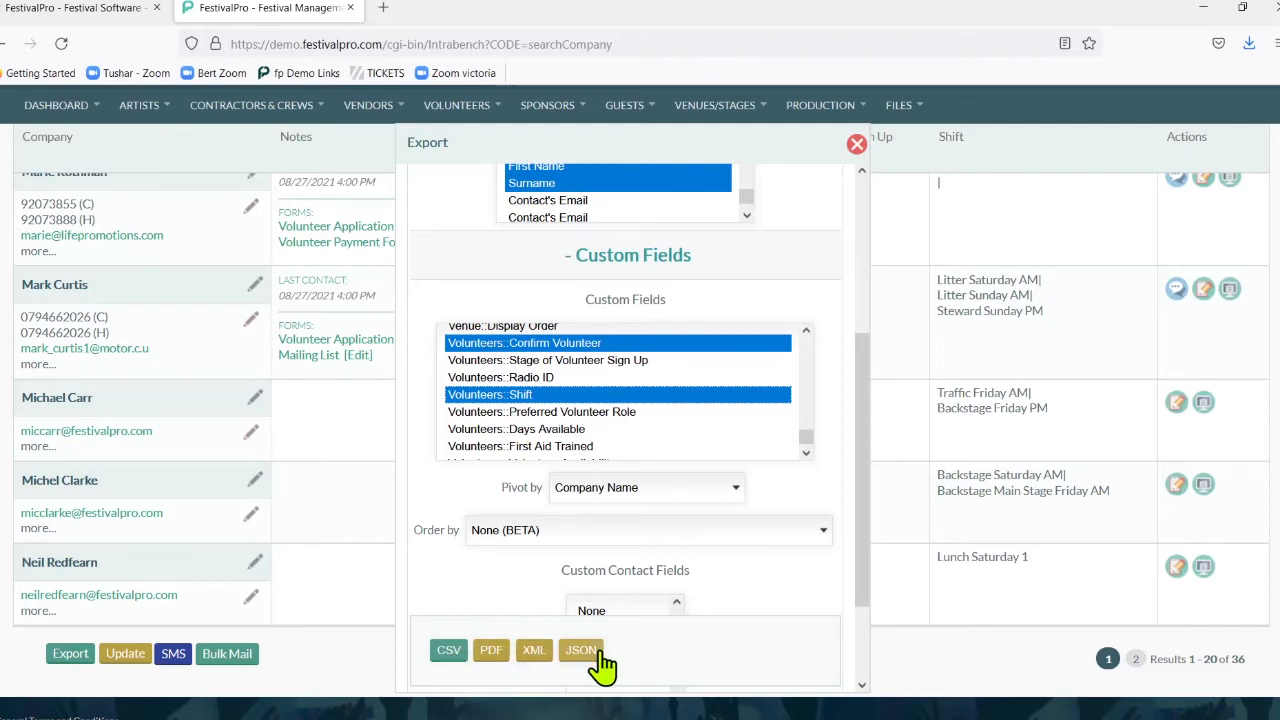
Export the volunteer data as a PDF, review both of its pages, and close the document.
left_click(493, 652)
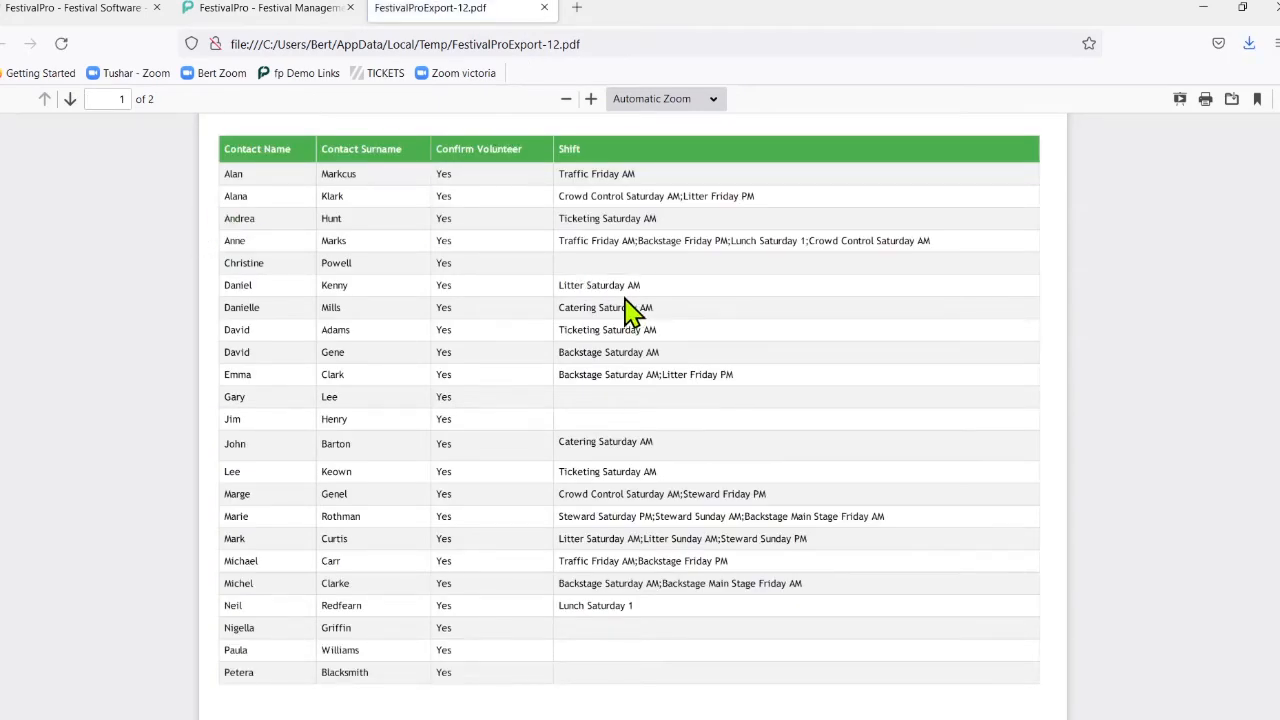
scroll(557, 307, "down", 8)
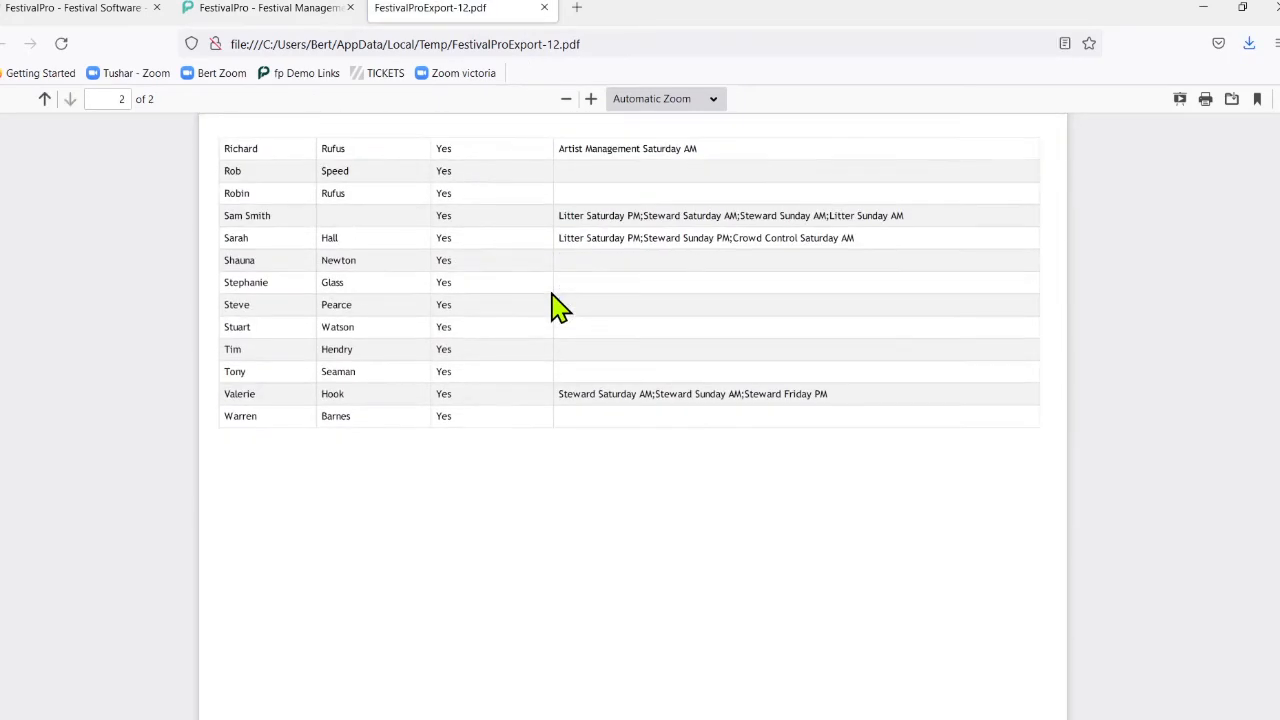
scroll(552, 306, "up", 9)
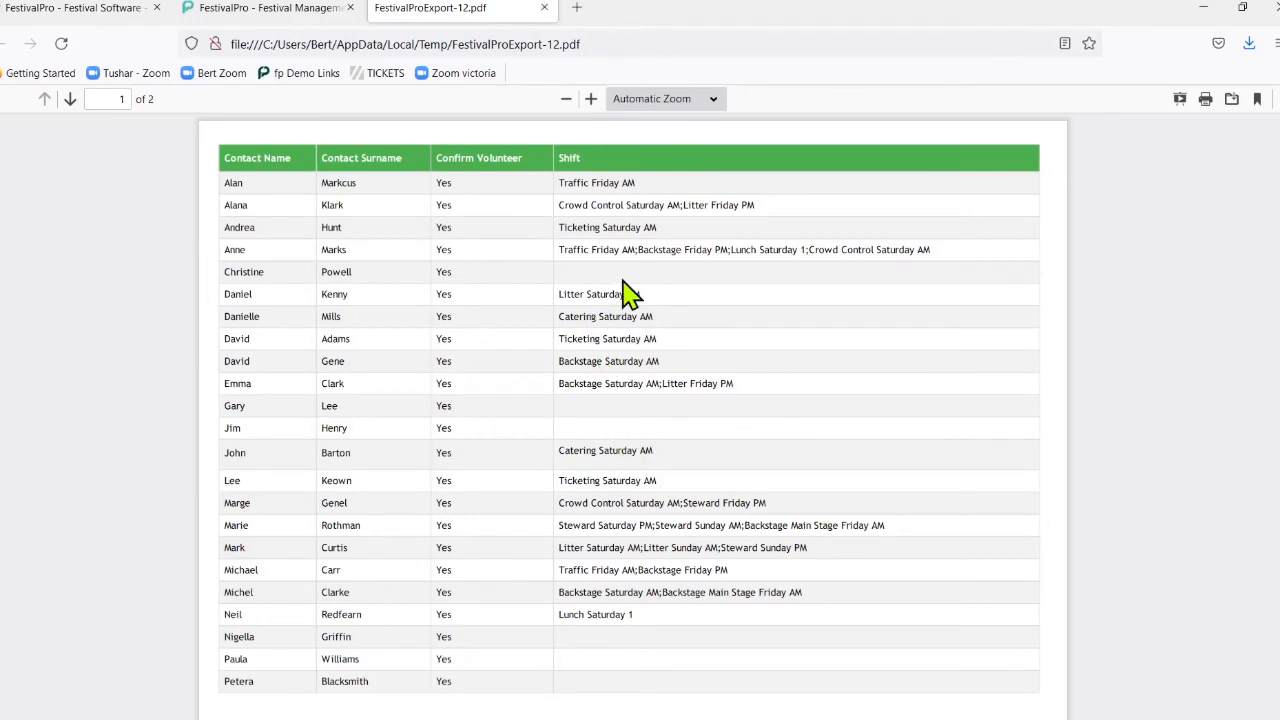
left_click(544, 8)
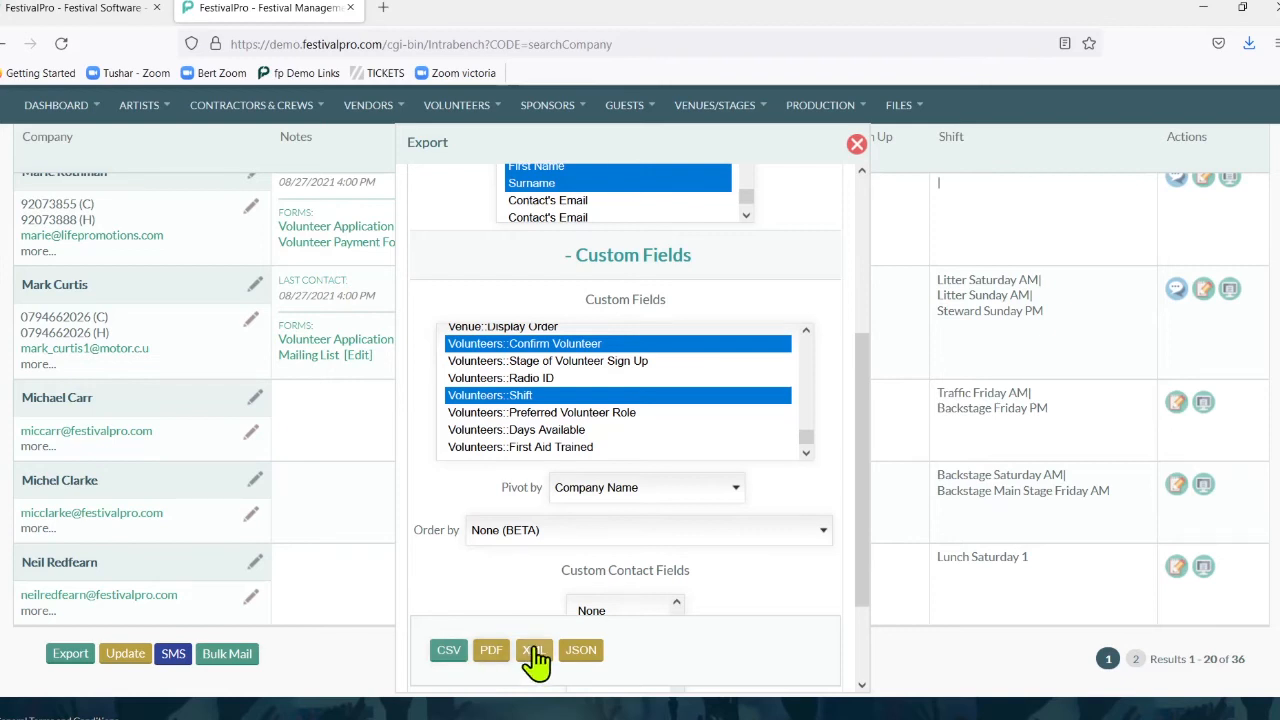
Export the confirmed volunteers as XML, view the resulting file, and return to the export options.
left_click(450, 660)
left_click(535, 655)
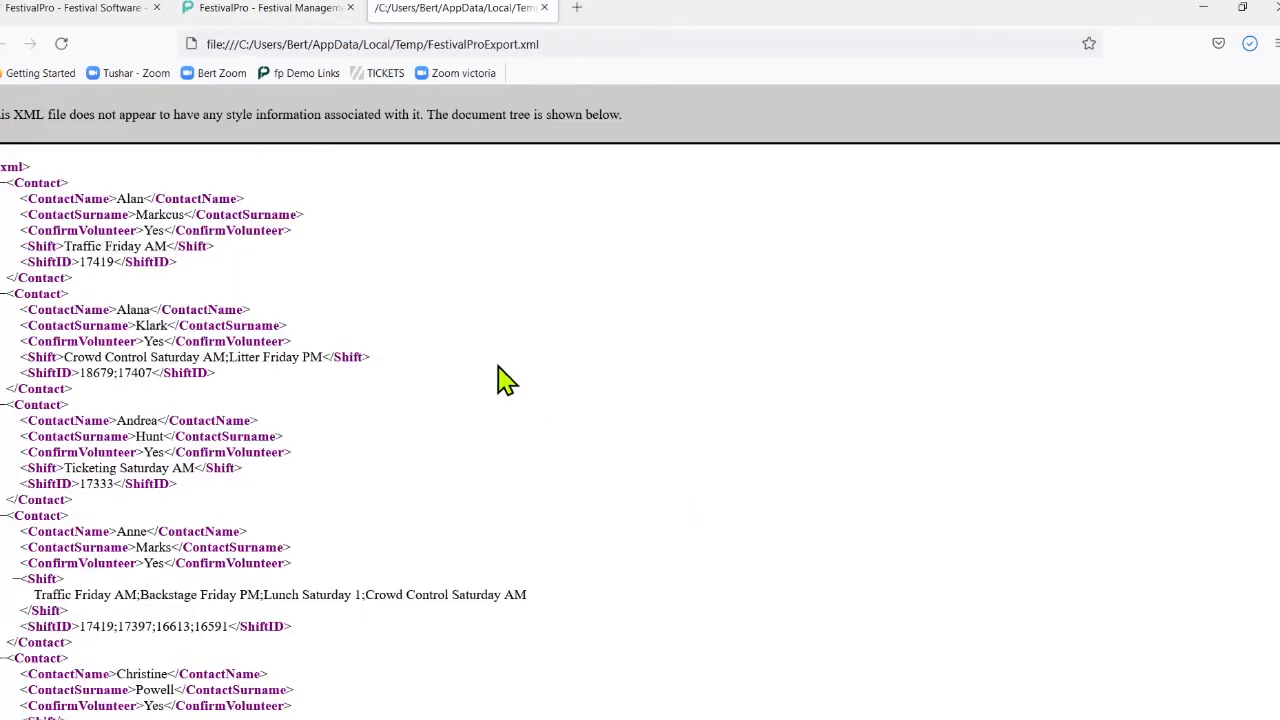
left_click(292, 12)
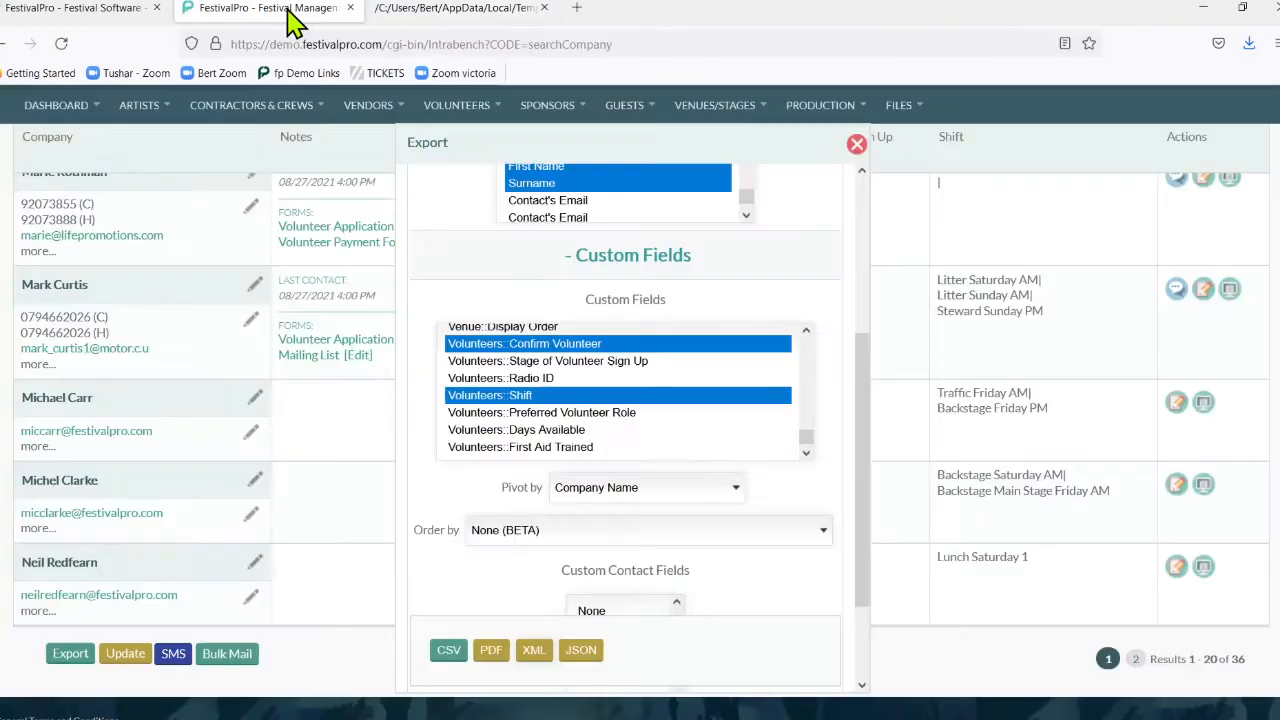
Export the same volunteer data as JSON, look through its contact entries, and close the file and the export options.
left_click(584, 655)
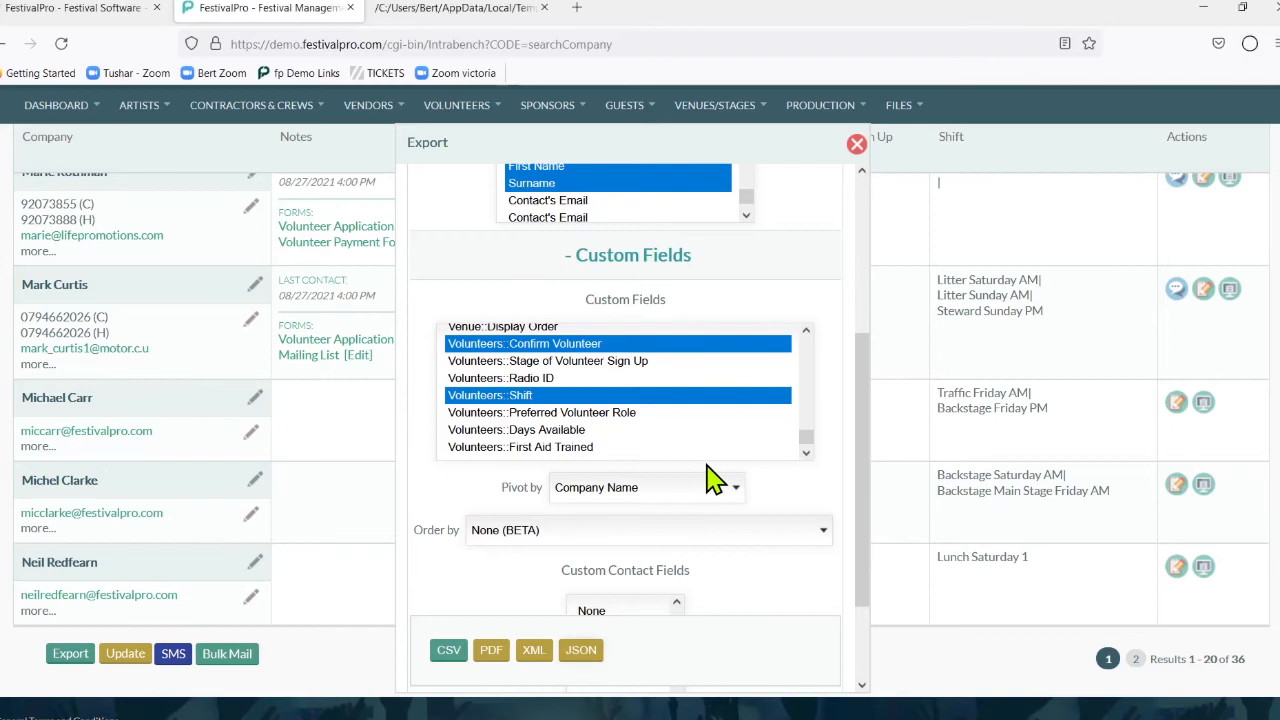
left_click(455, 7)
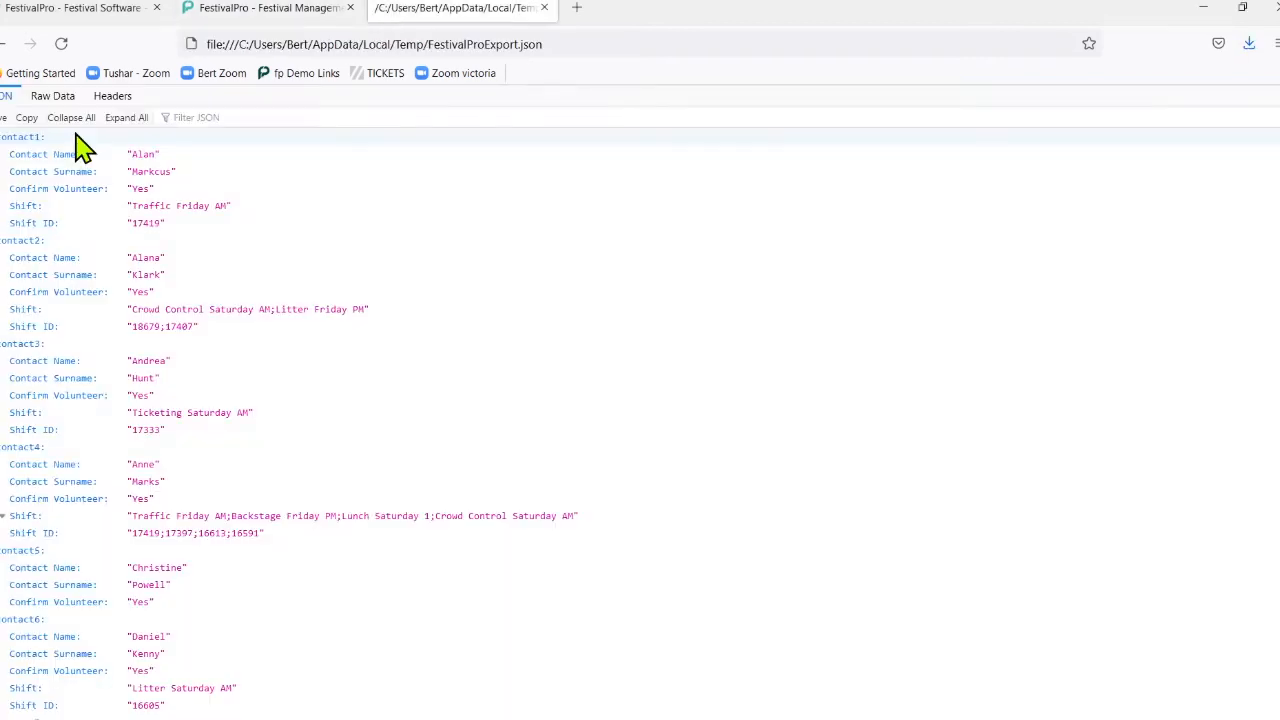
scroll(190, 190, "down", 5)
scroll(190, 190, "down", 1)
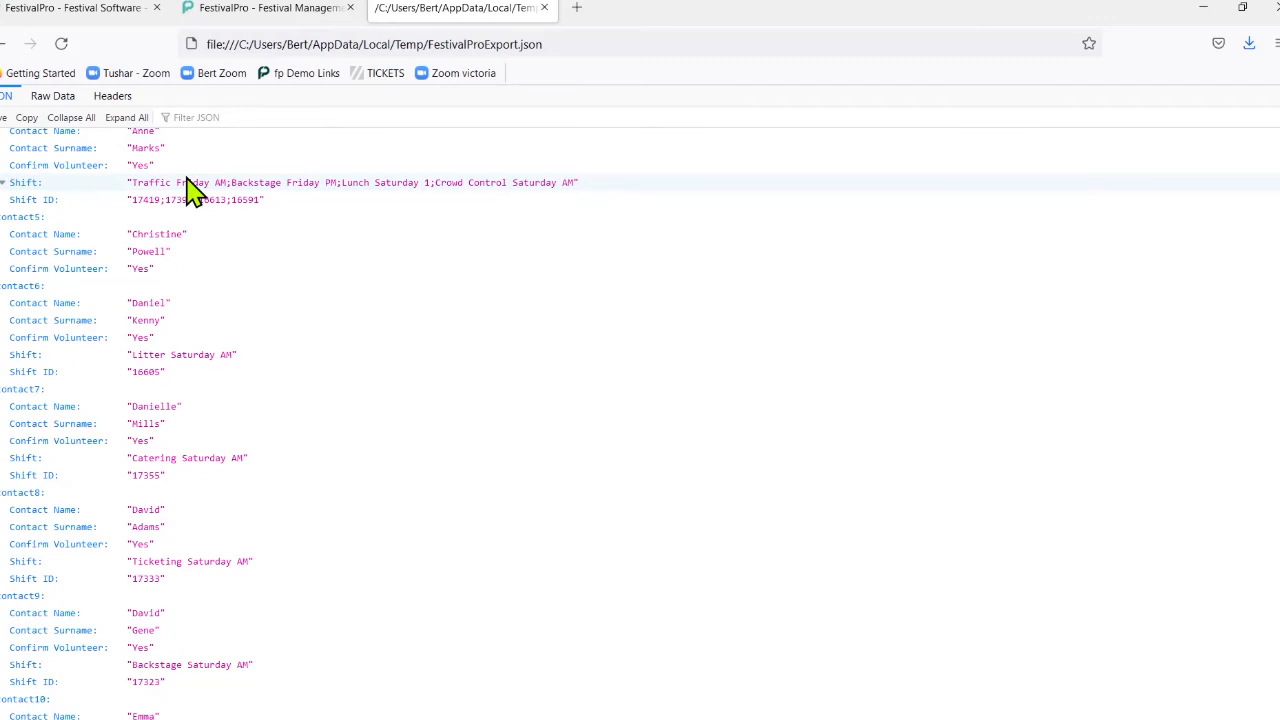
scroll(193, 190, "down", 6)
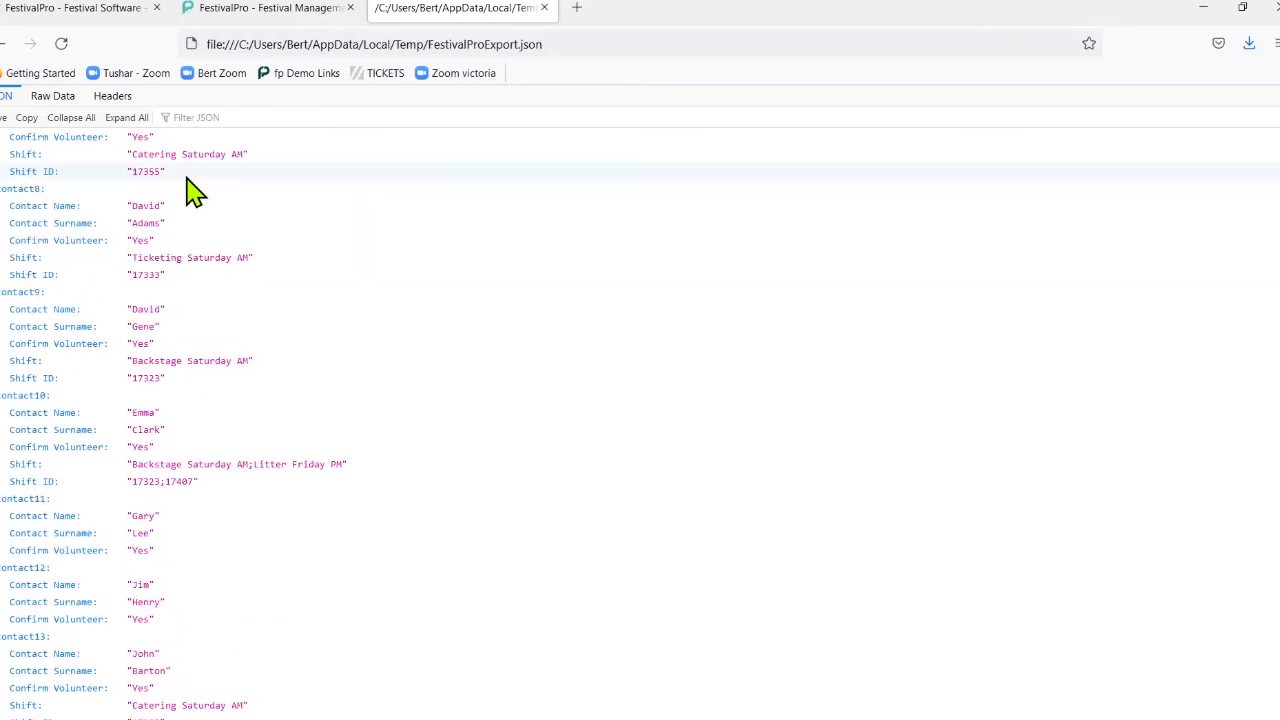
scroll(193, 190, "up", 12)
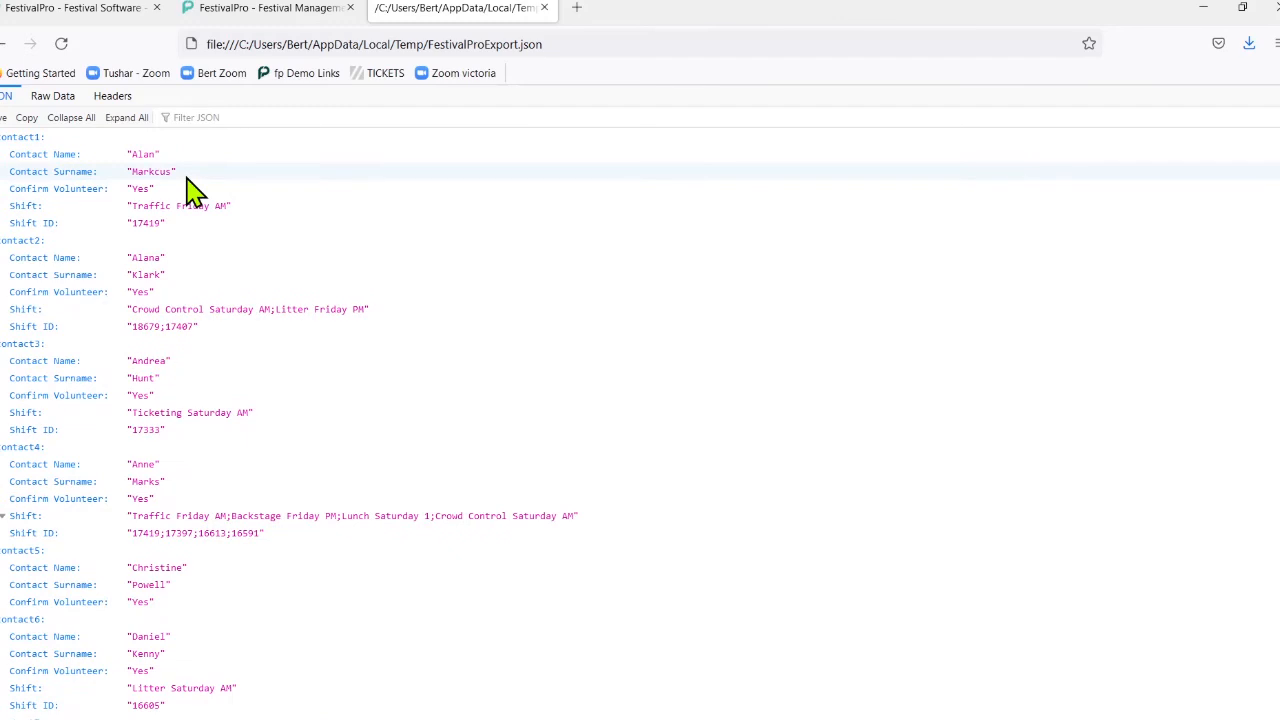
left_click(545, 8)
left_click(856, 144)
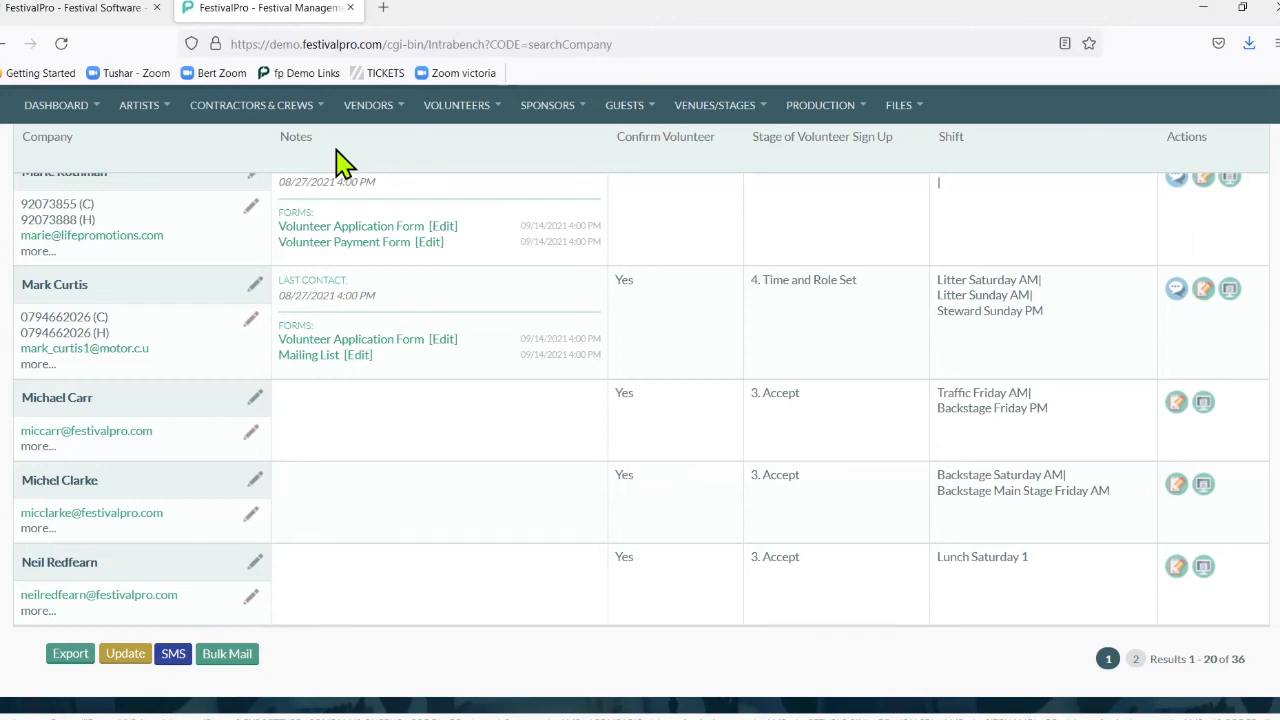
View the contact functions available for a volunteer's contact in the results and close them.
left_click(251, 206)
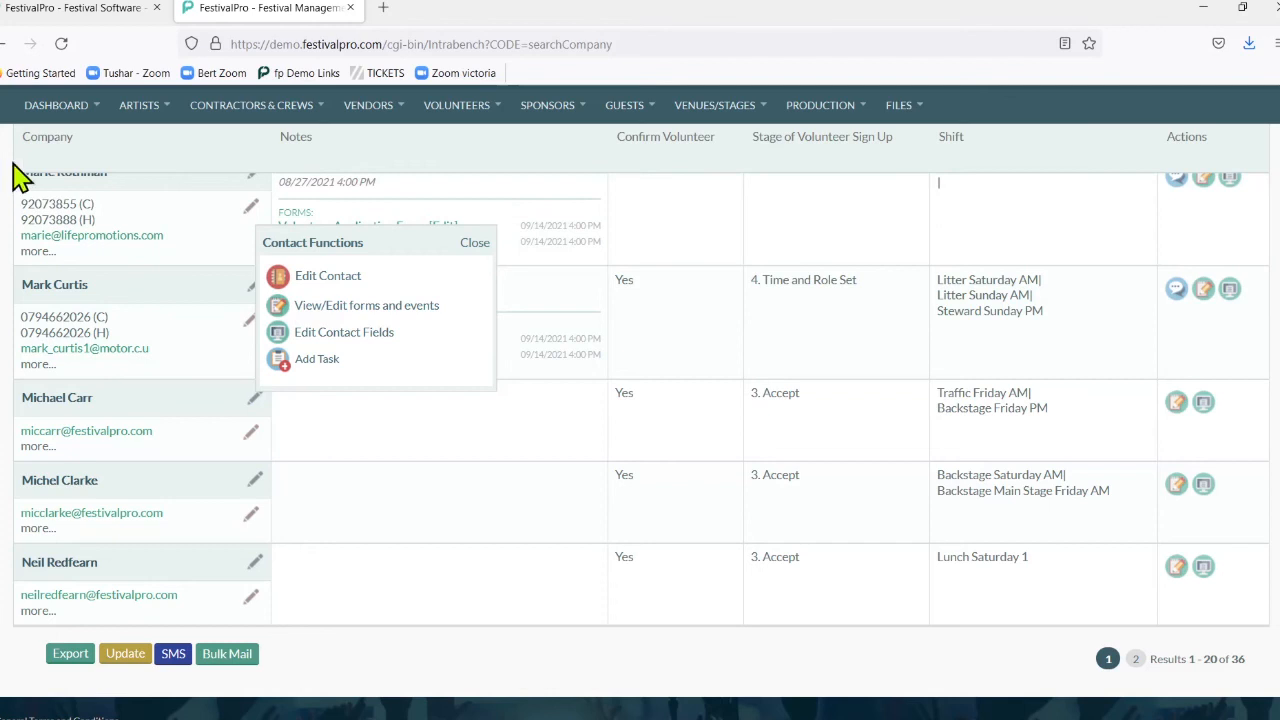
left_click(476, 243)
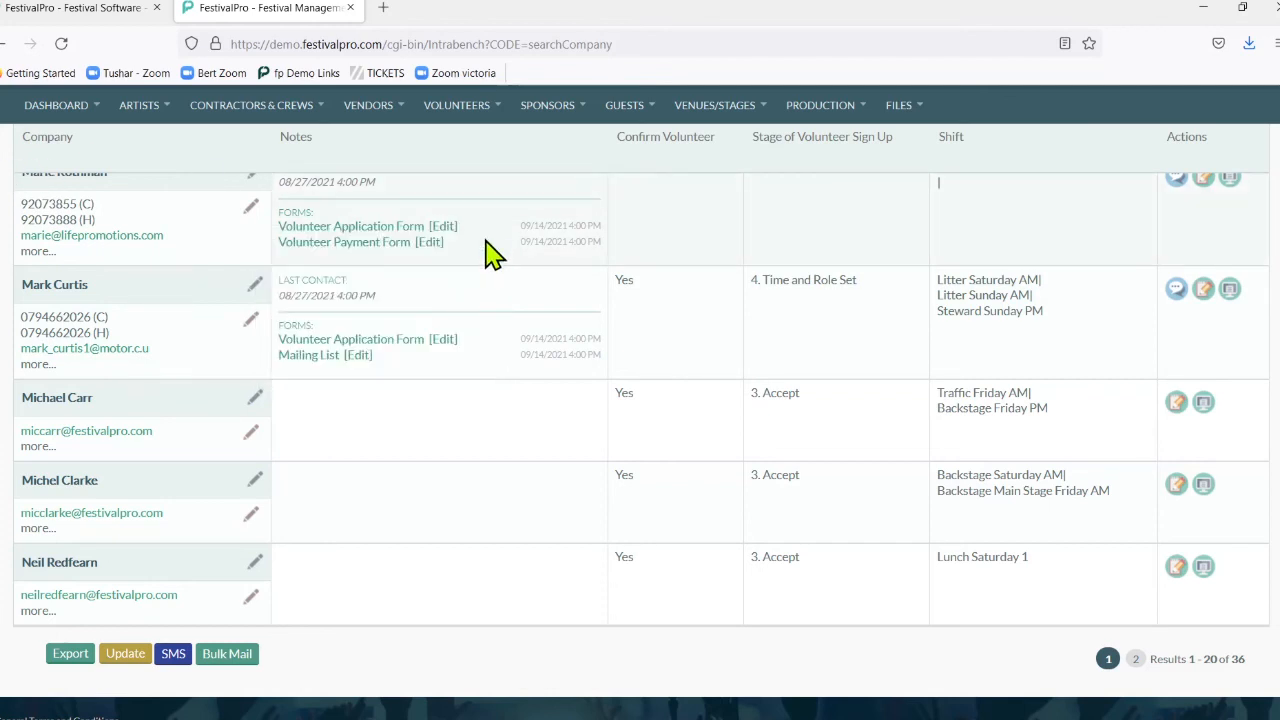
Reopen the volunteer export options, export with the Confirmed Vols bookmark as a PDF, view the document and close it.
left_click(70, 655)
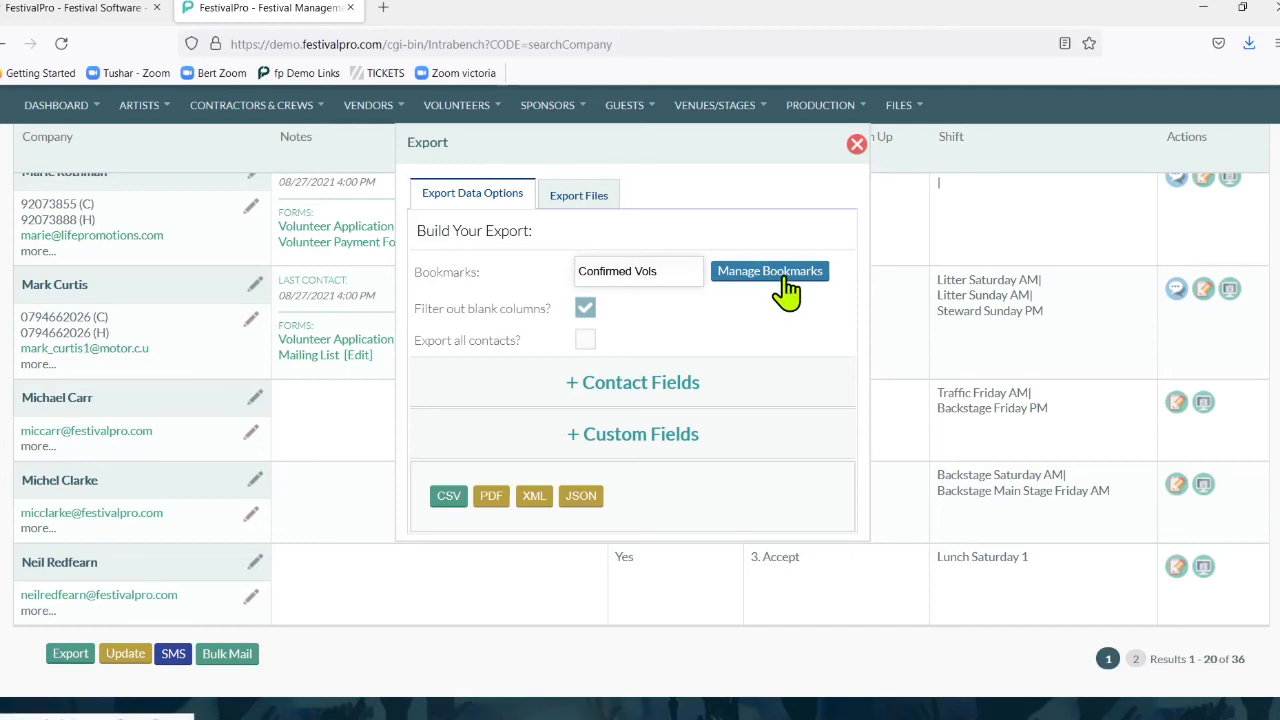
left_click(505, 505)
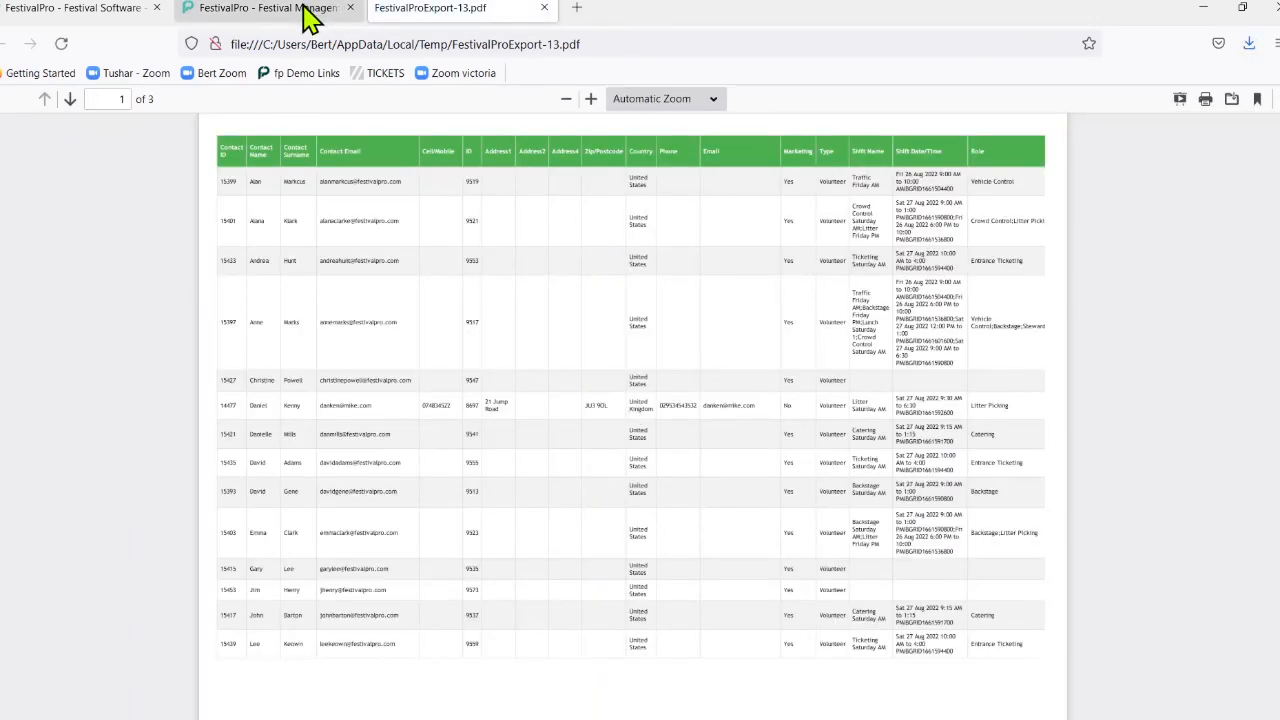
left_click(302, 10)
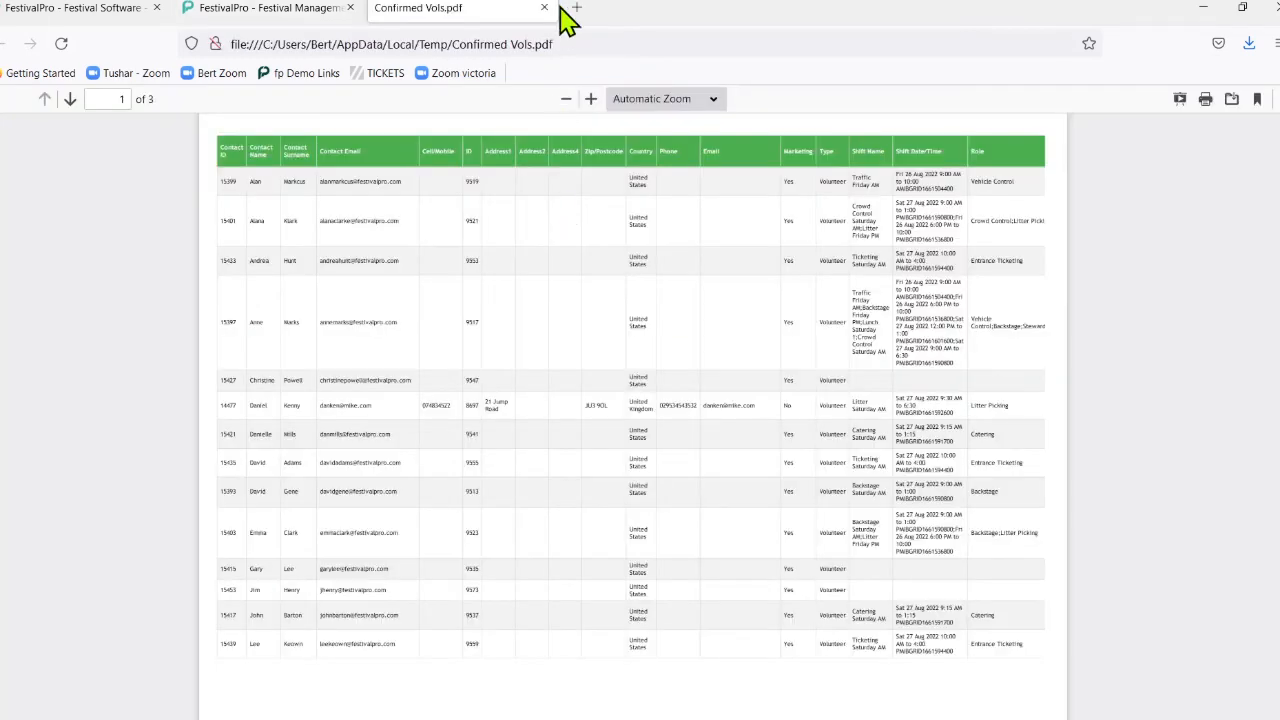
left_click(544, 8)
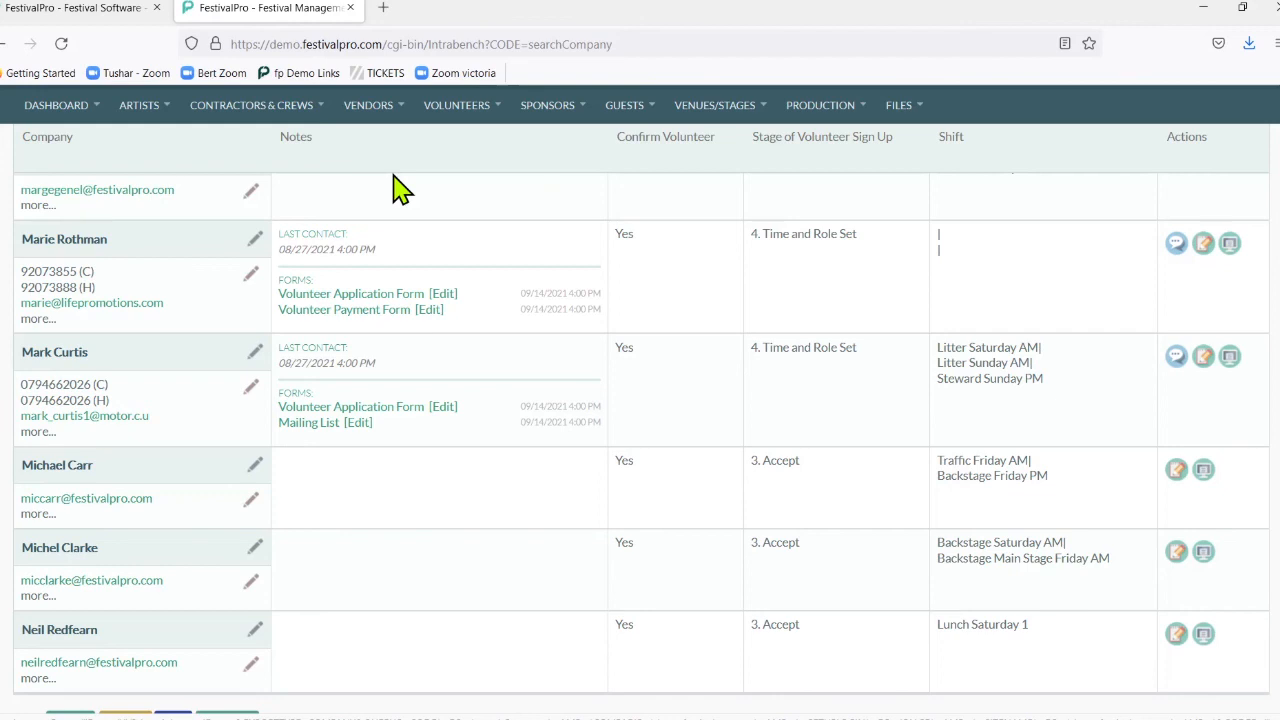
Open the artist search page and look over its search fields.
mouse_move(292, 112)
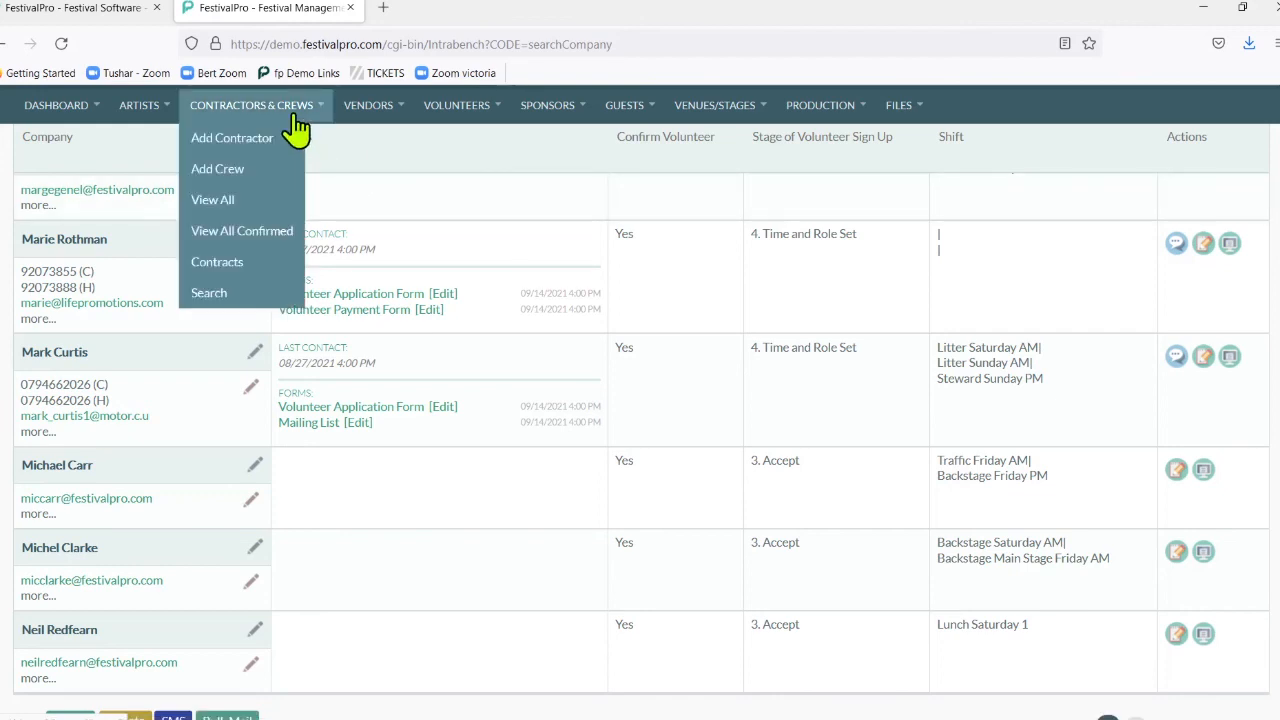
mouse_move(131, 114)
left_click(175, 262)
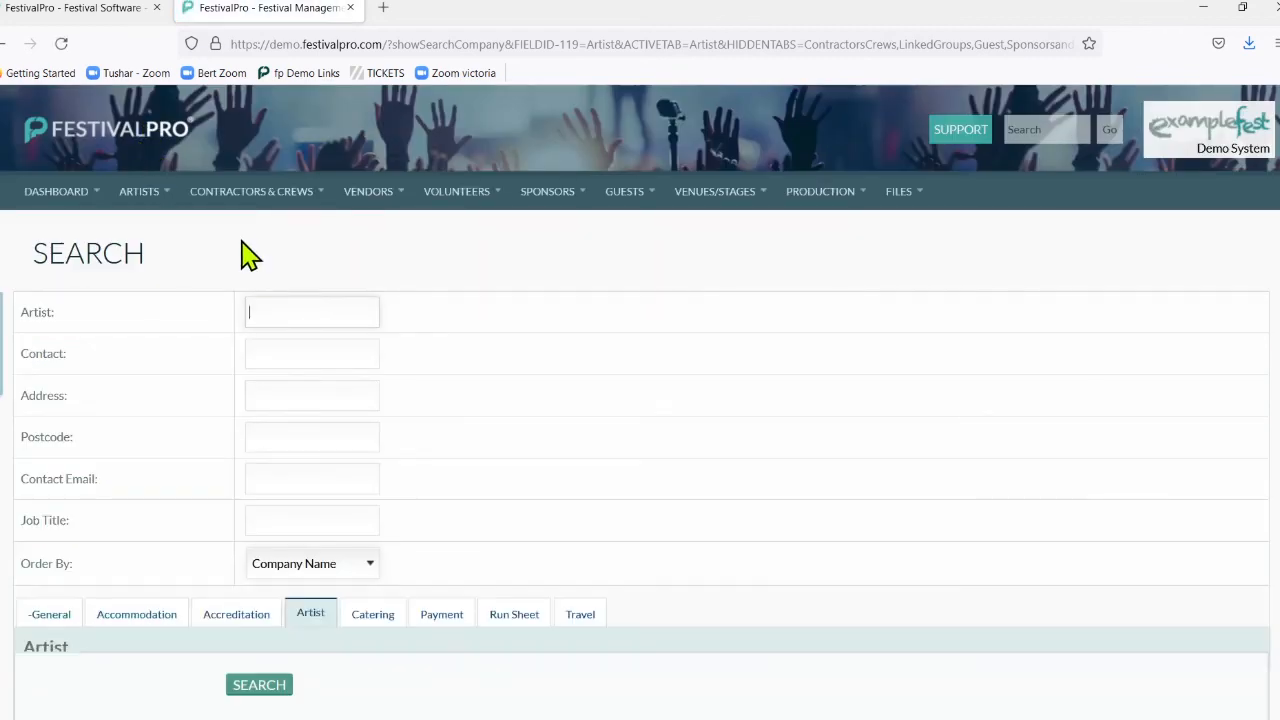
scroll(223, 363, "down", 5)
scroll(223, 363, "up", 5)
Open the dashboard's Forms section and list all confirmed contractors and crews.
mouse_move(60, 191)
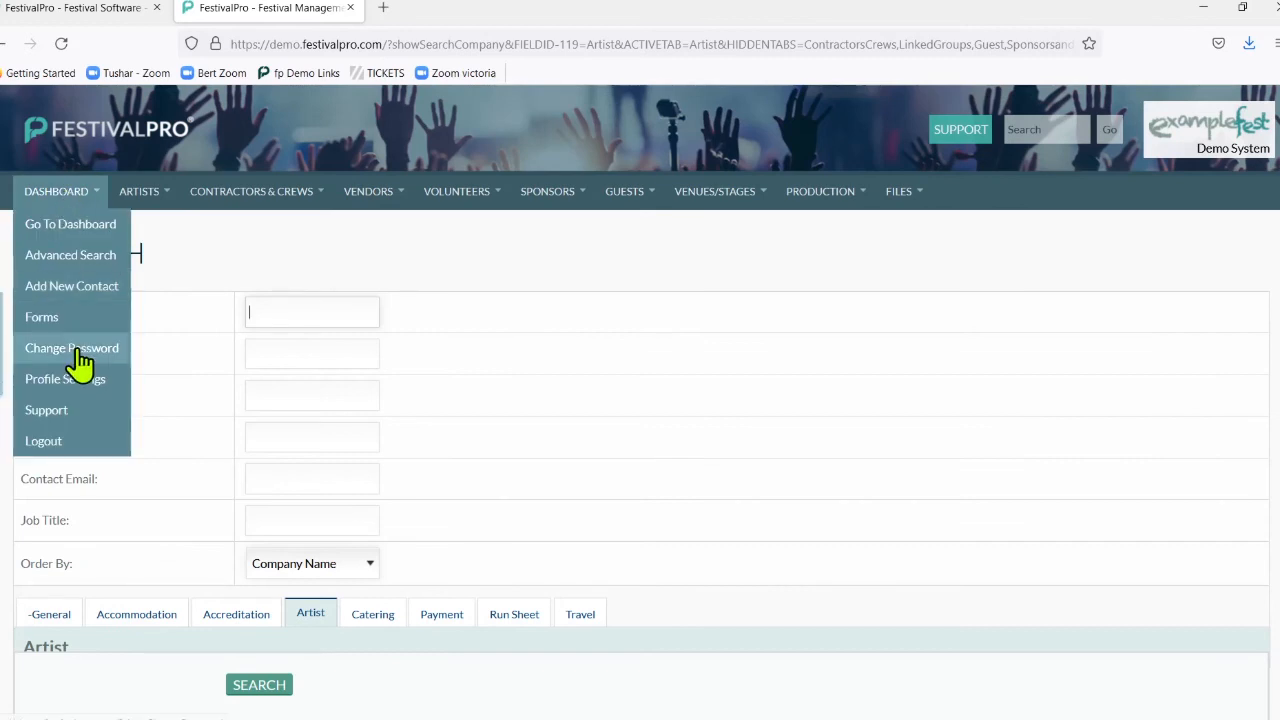
left_click(95, 322)
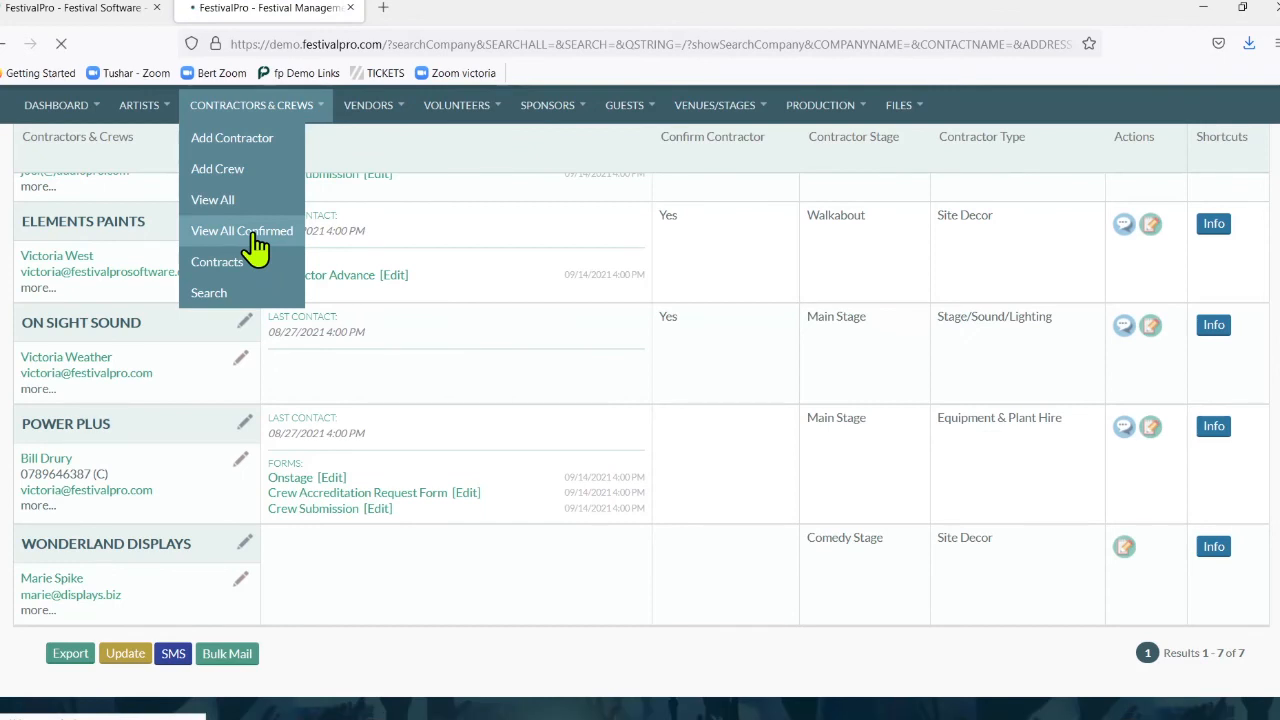
left_click(256, 240)
List all artists and look through the first page of records down to the export options.
mouse_move(155, 205)
left_click(168, 262)
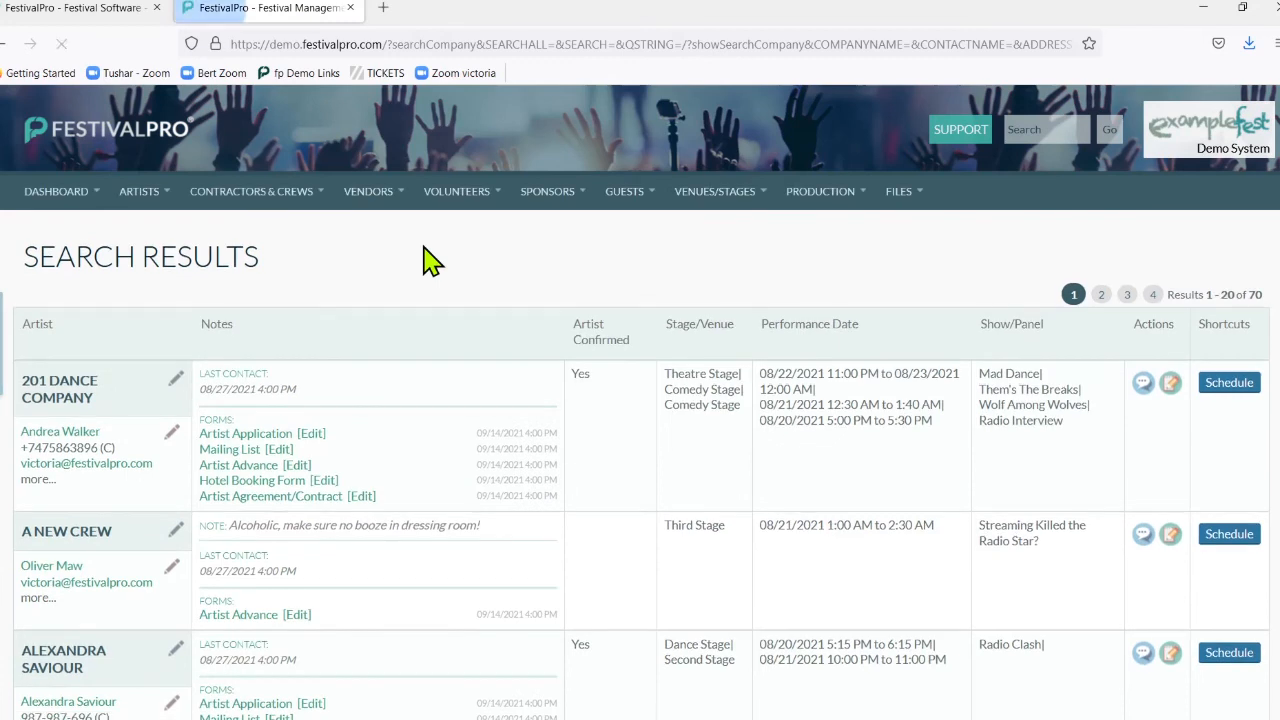
scroll(424, 262, "down", 20)
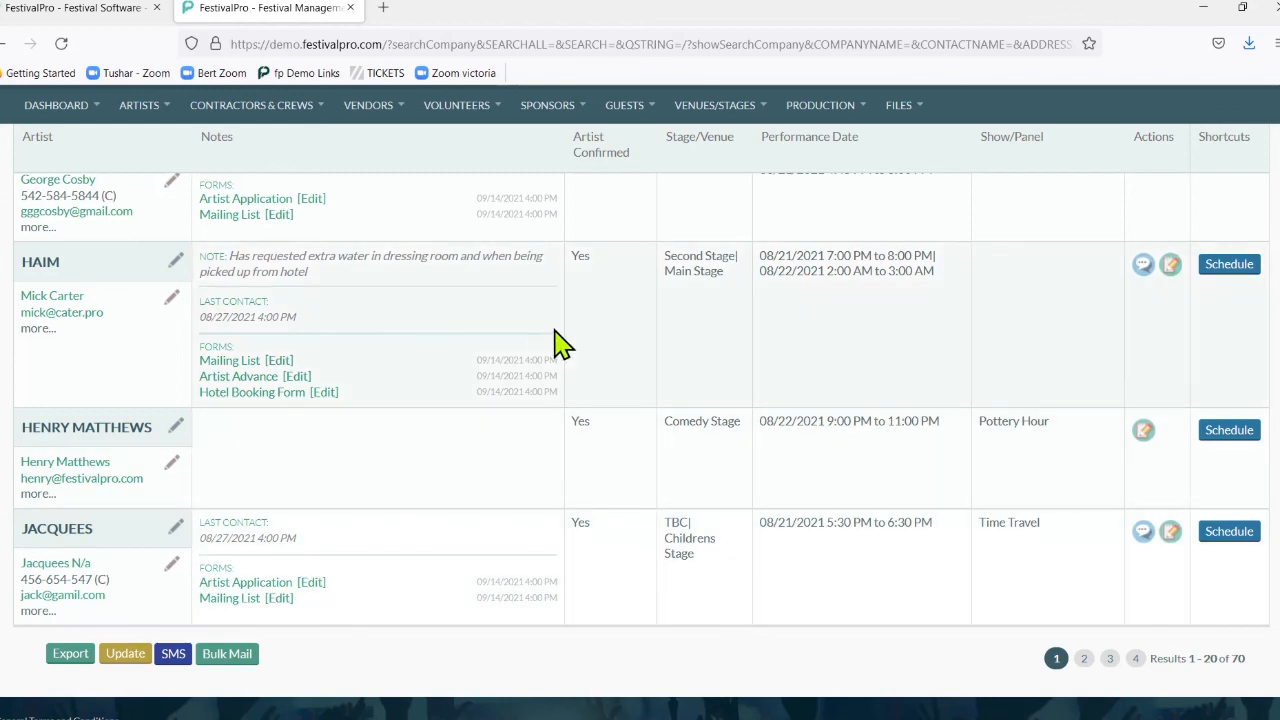
scroll(560, 345, "up", 15)
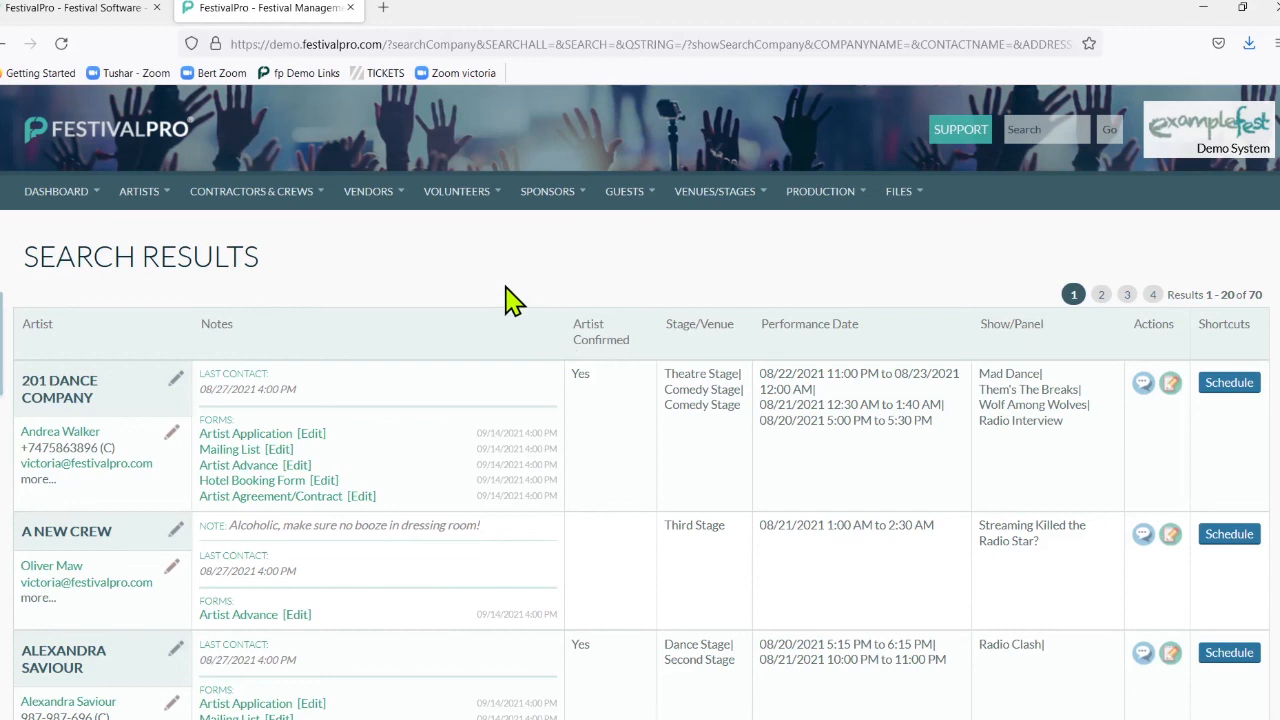